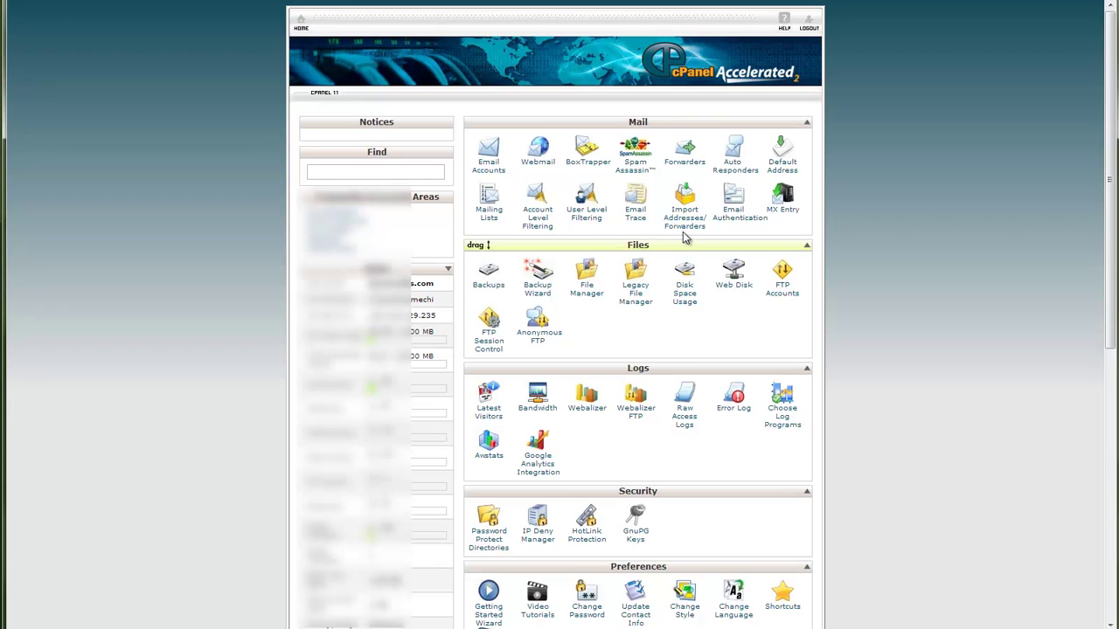
In File Manager, create a folder named 'test' inside public_html and open it.
click(591, 294)
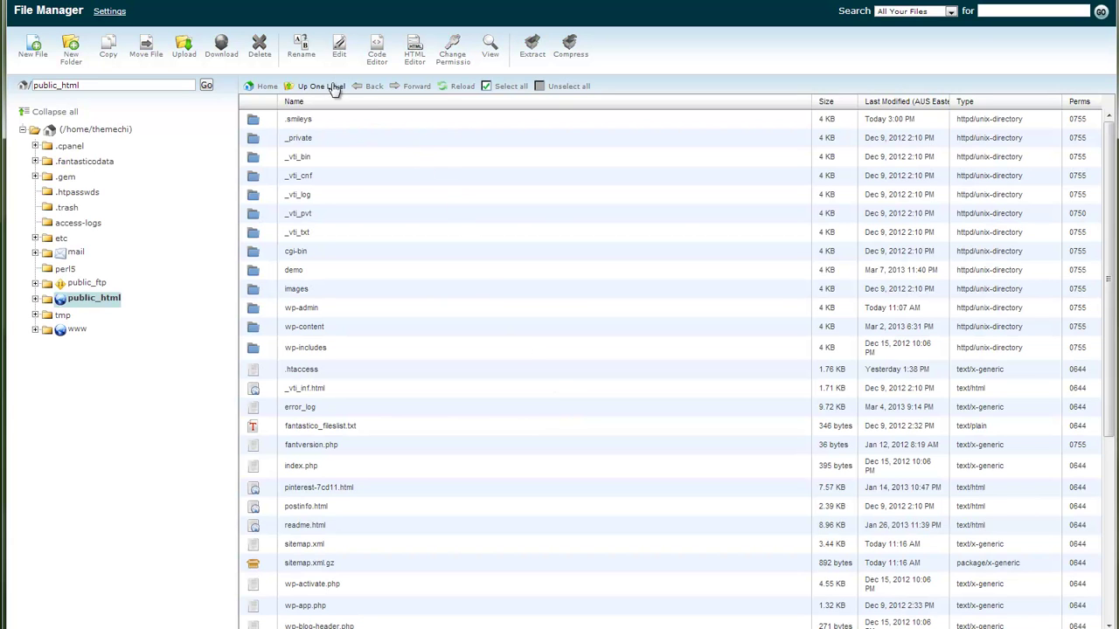
click(71, 52)
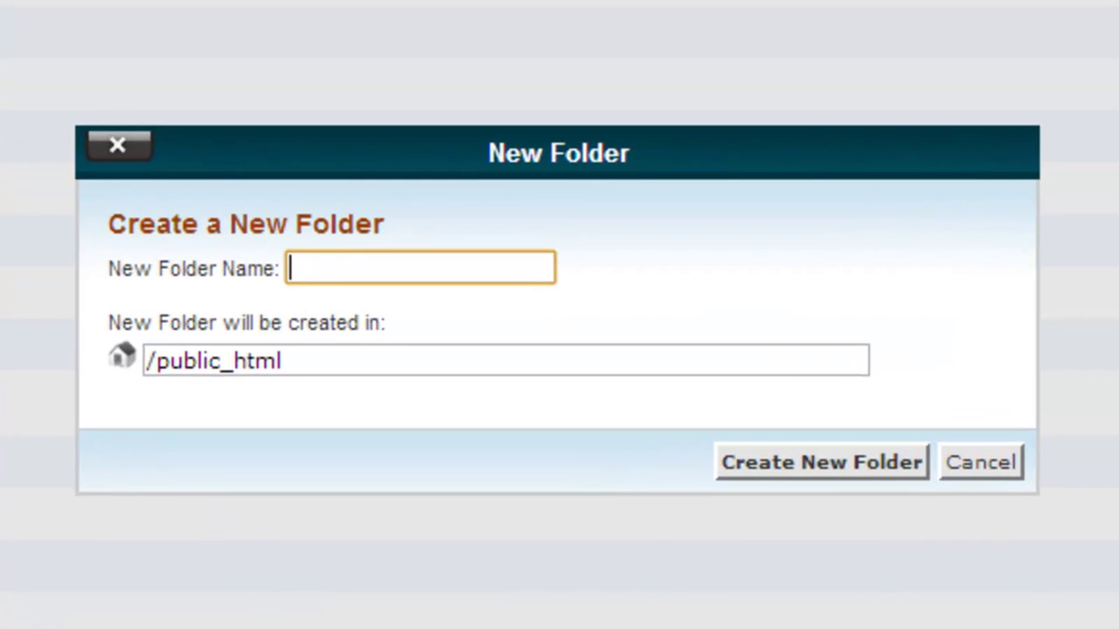
text(test)
click(724, 473)
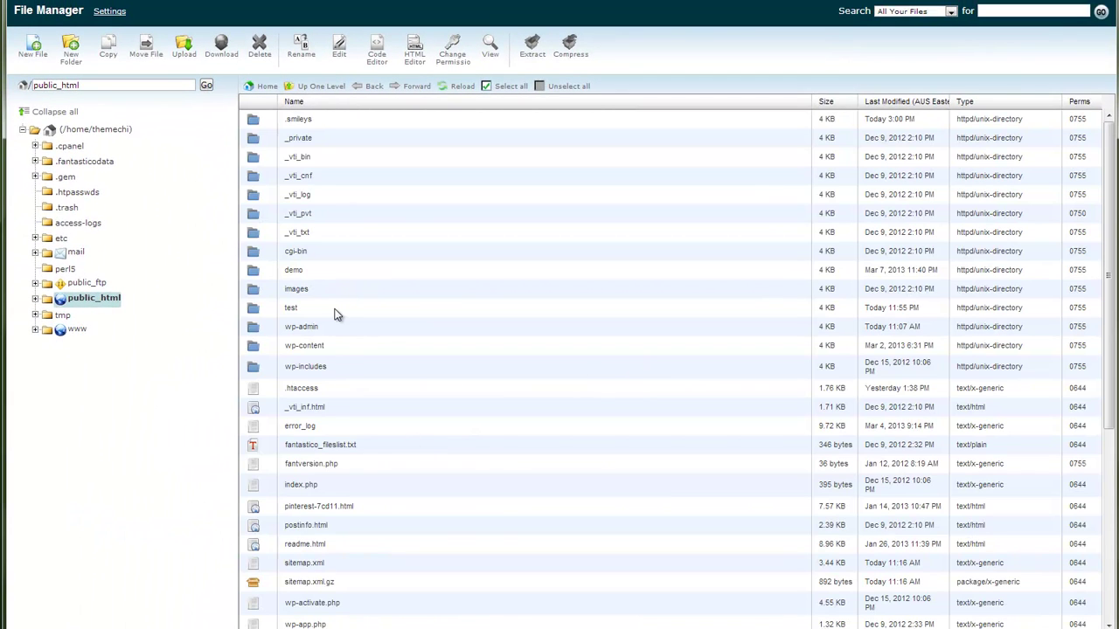
double_click(337, 315)
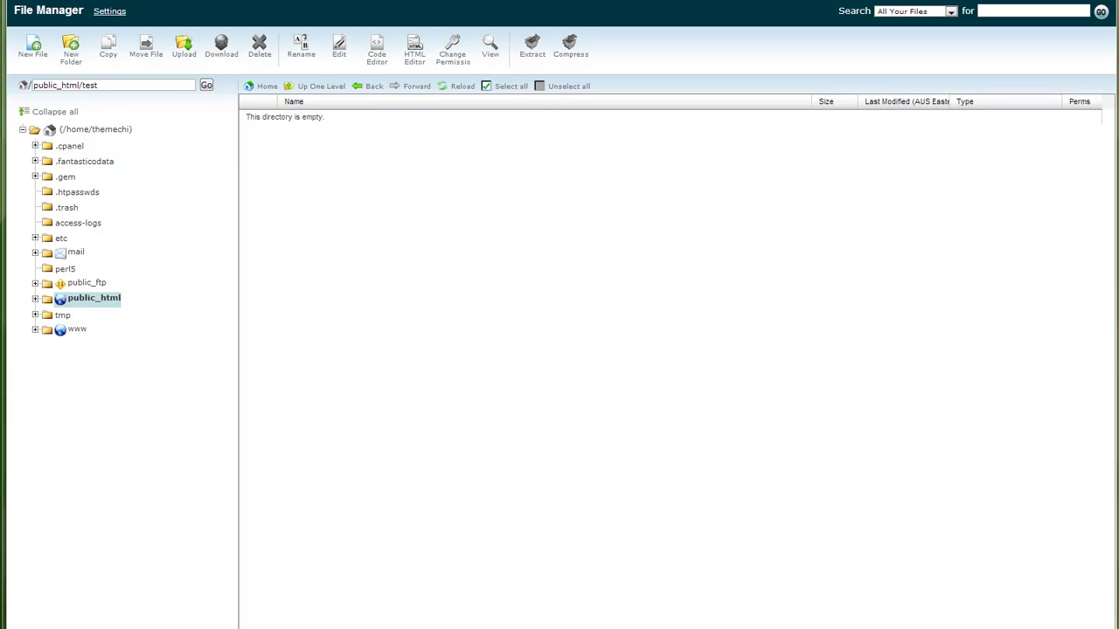
Extract reprise_main_download.zip into a reprise_main_download folder, then delete the original zip.
drag(0, 129, 527, 145)
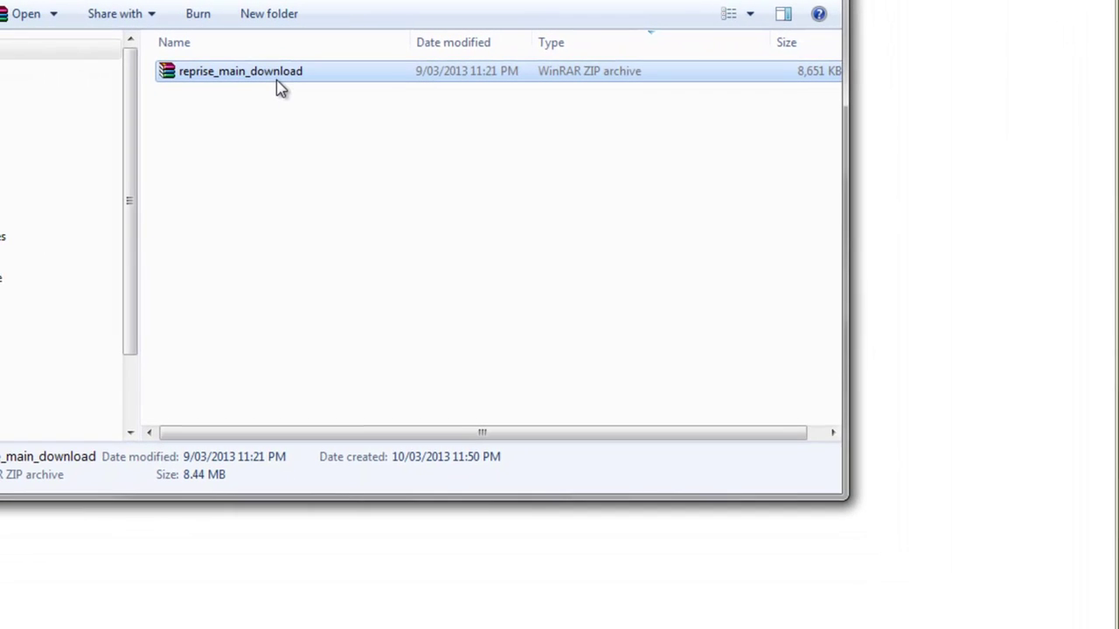
right_click(279, 77)
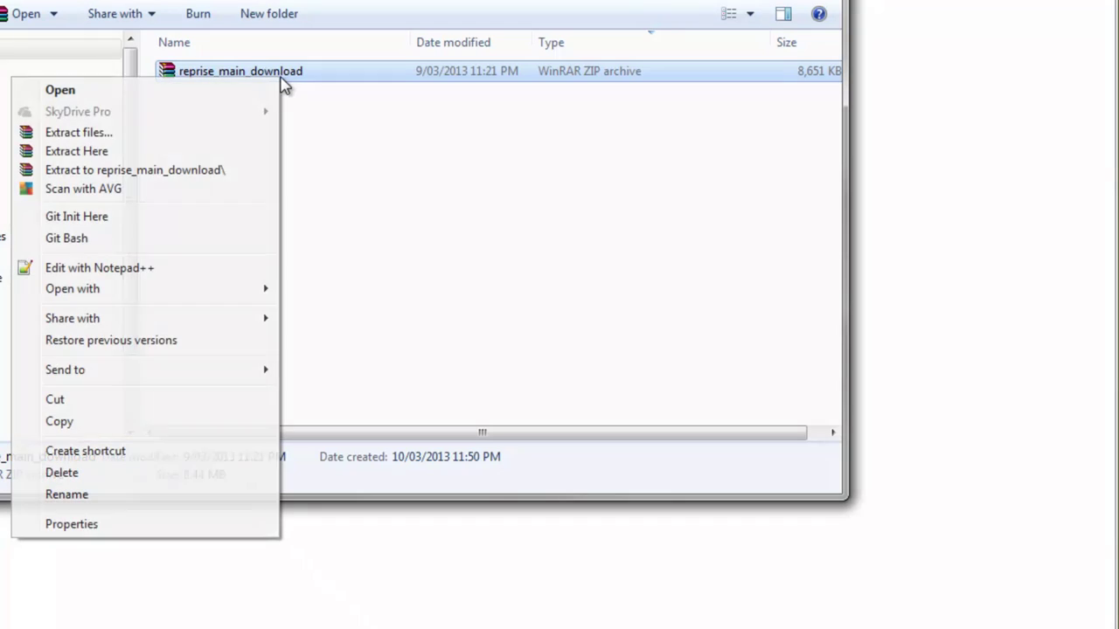
click(241, 170)
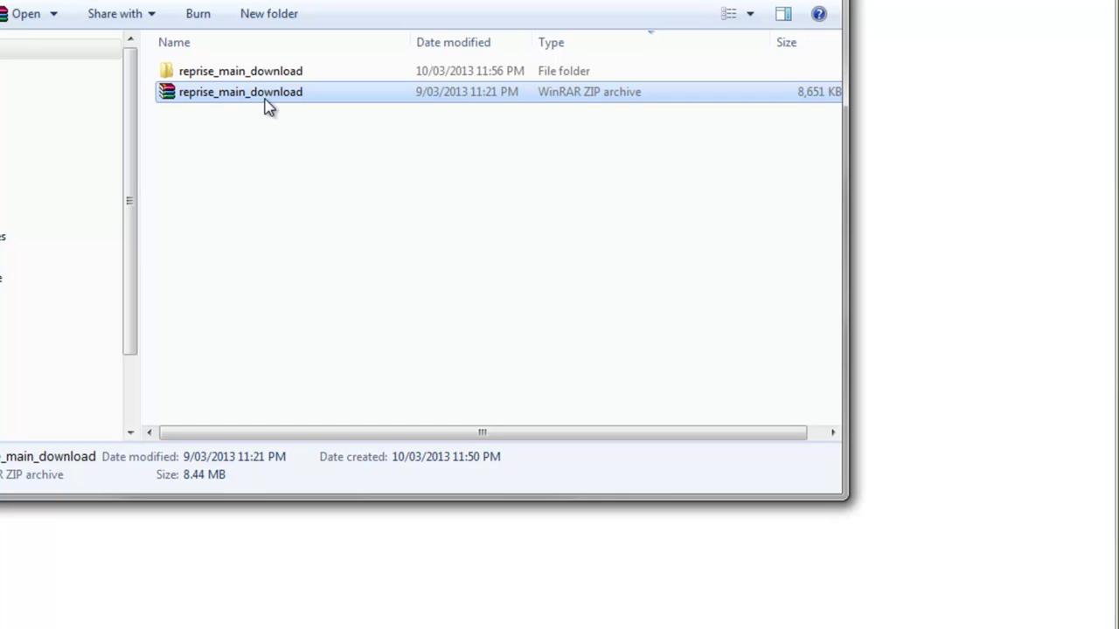
key(Delete)
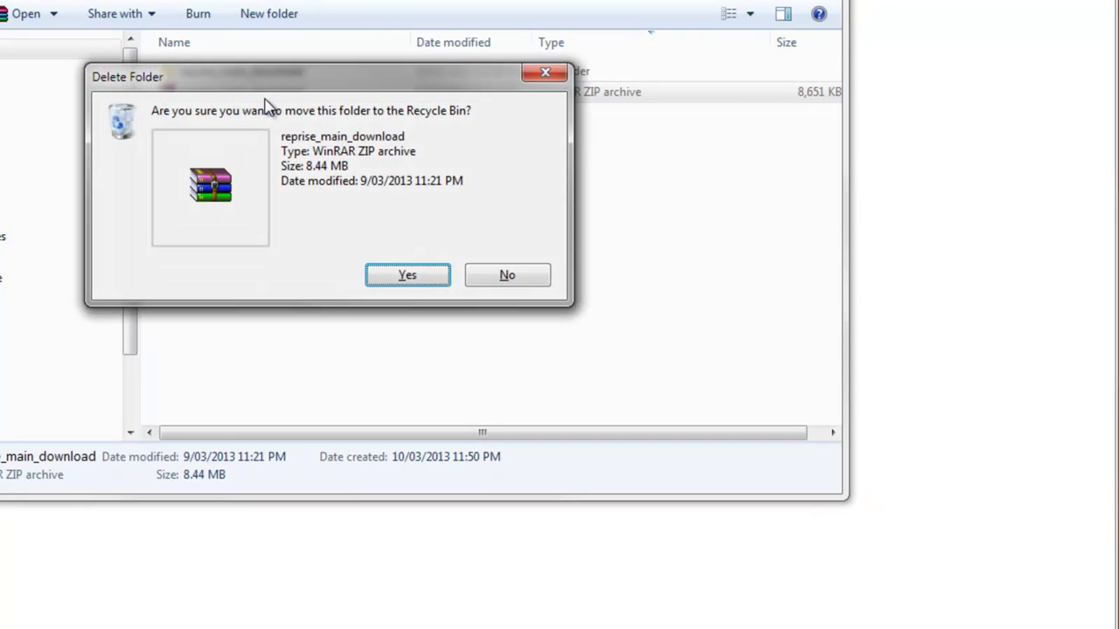
key(Return)
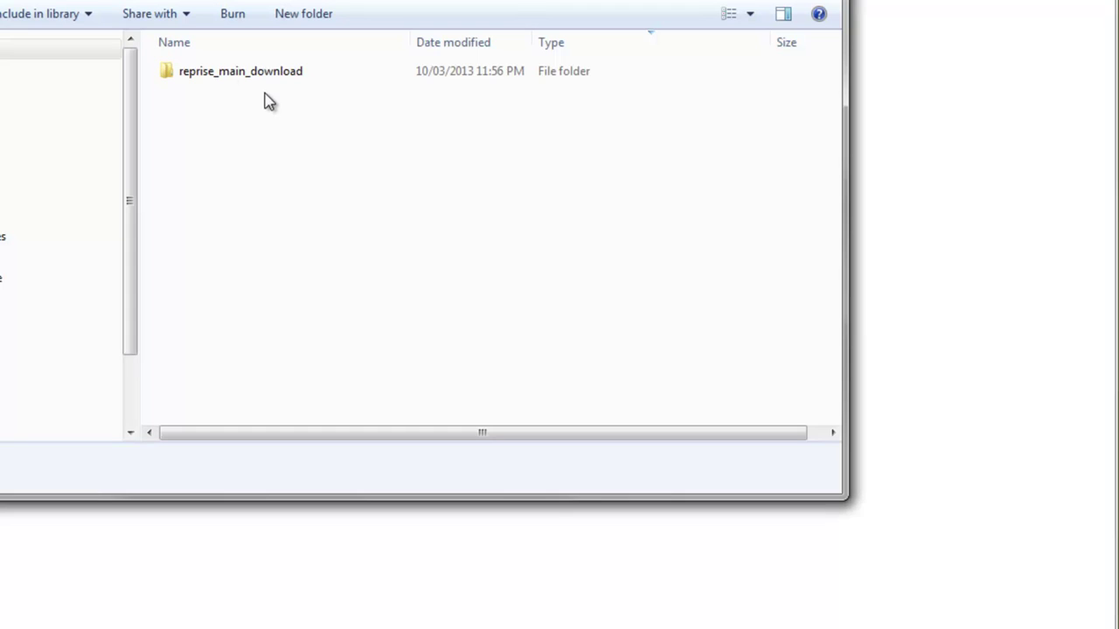
Browse the extracted download's psd and documentation folders, then settle in its html folder.
double_click(223, 75)
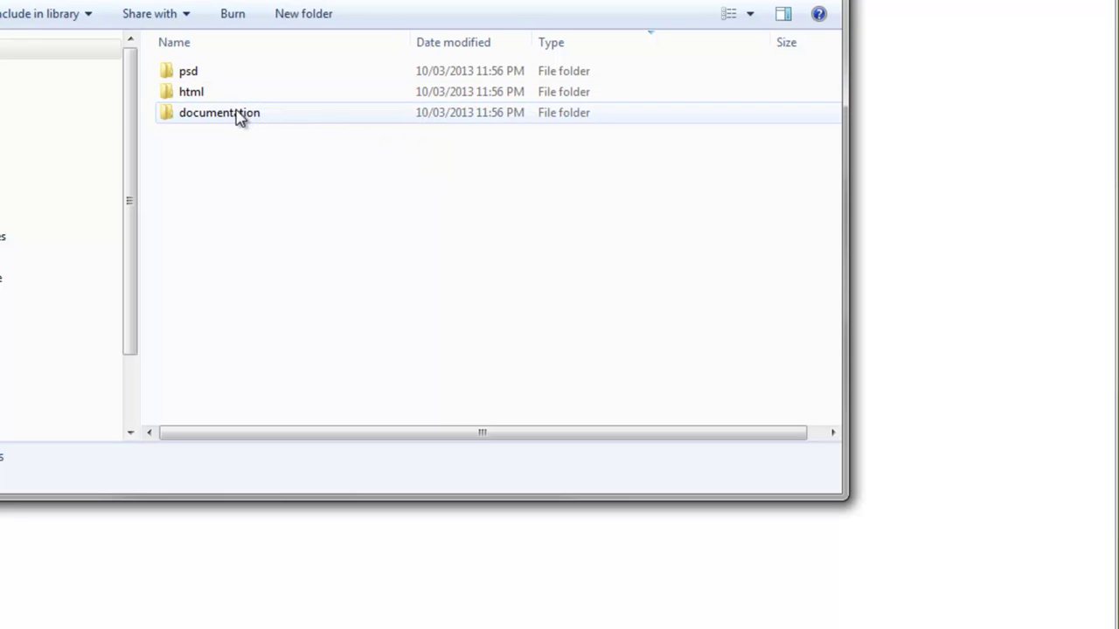
double_click(234, 73)
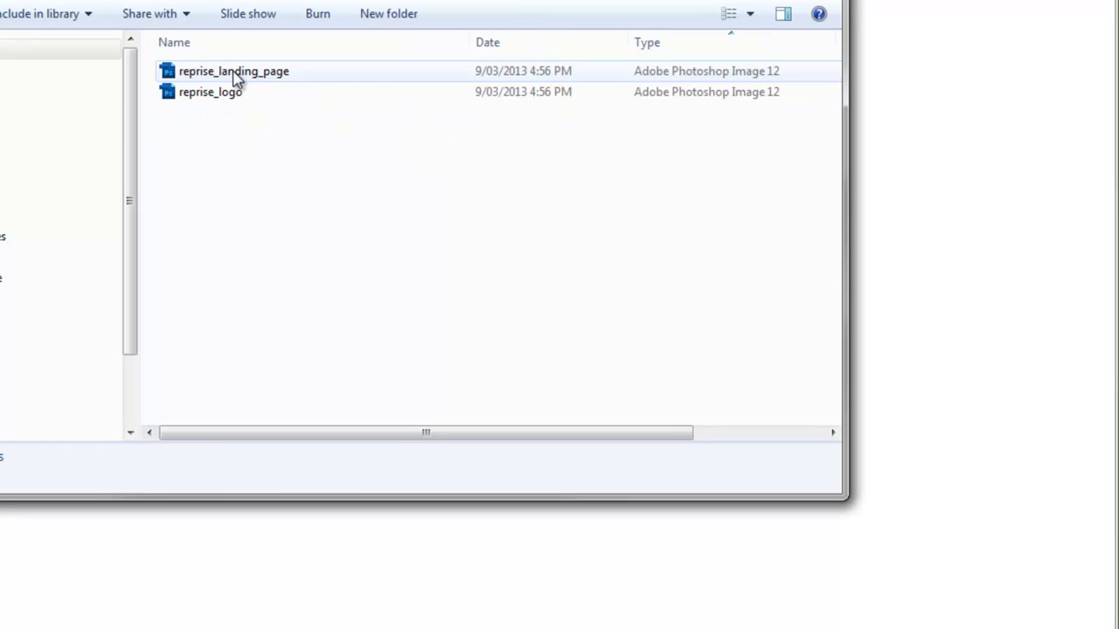
key(BackSpace)
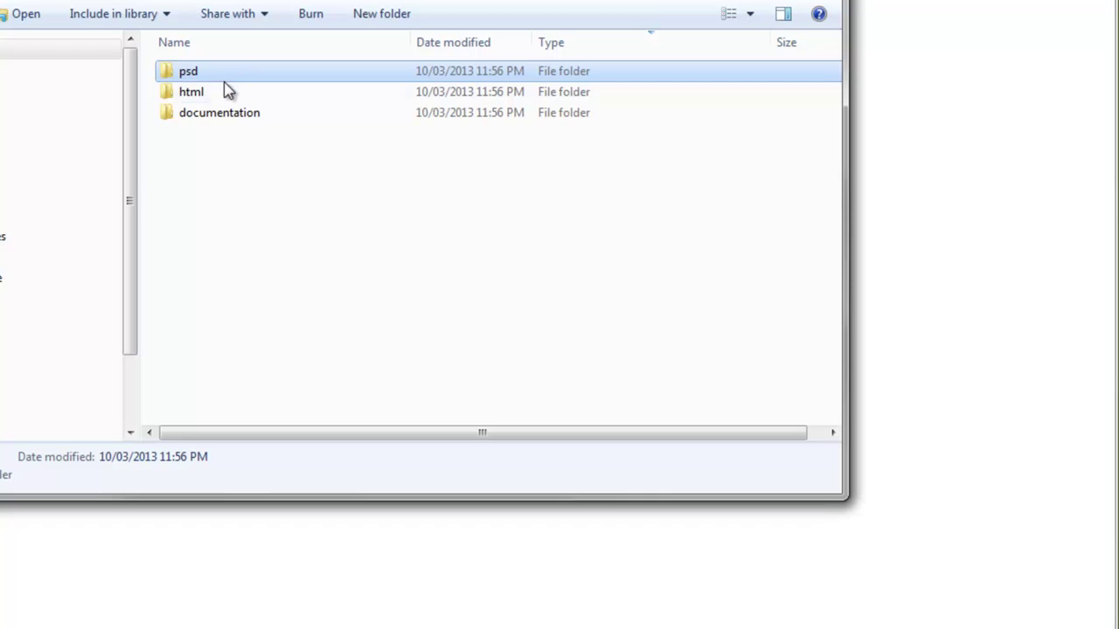
click(220, 92)
double_click(220, 93)
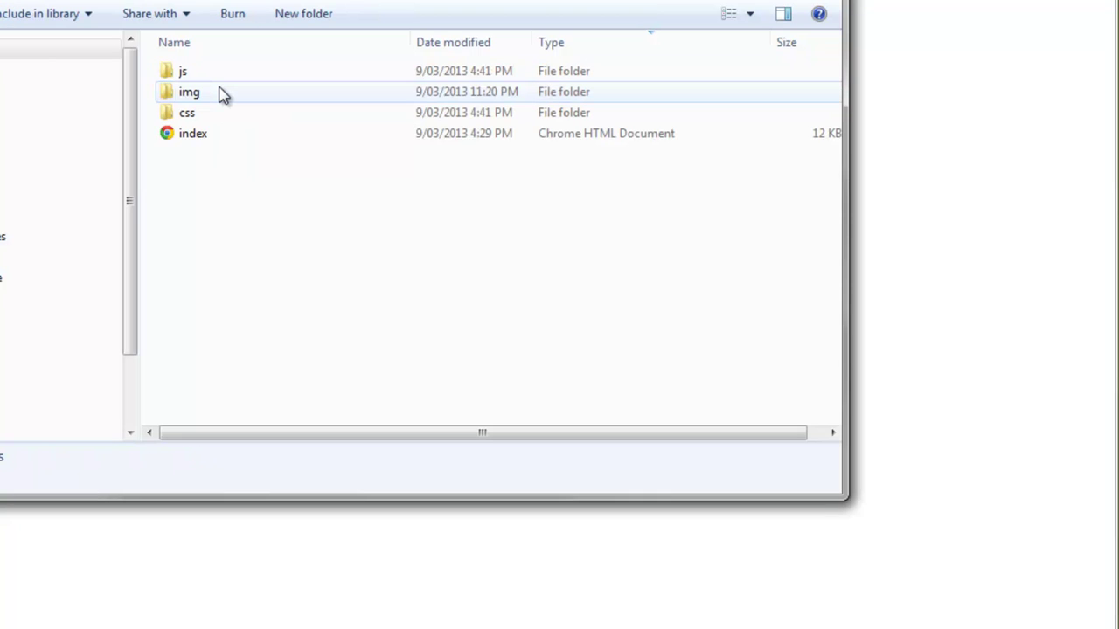
key(BackSpace)
double_click(226, 115)
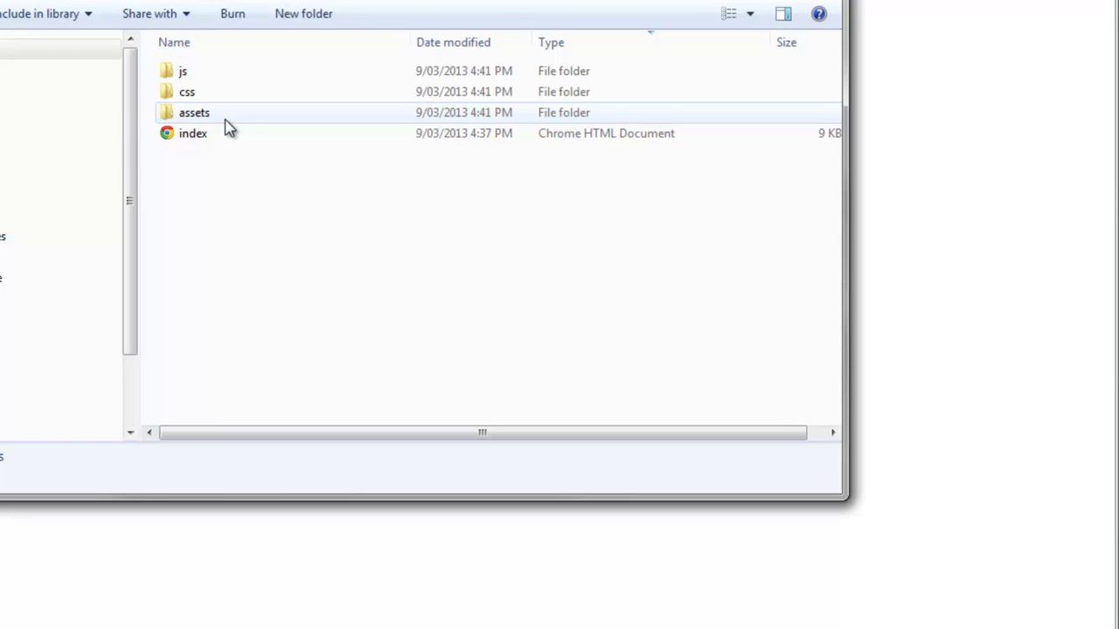
key(BackSpace)
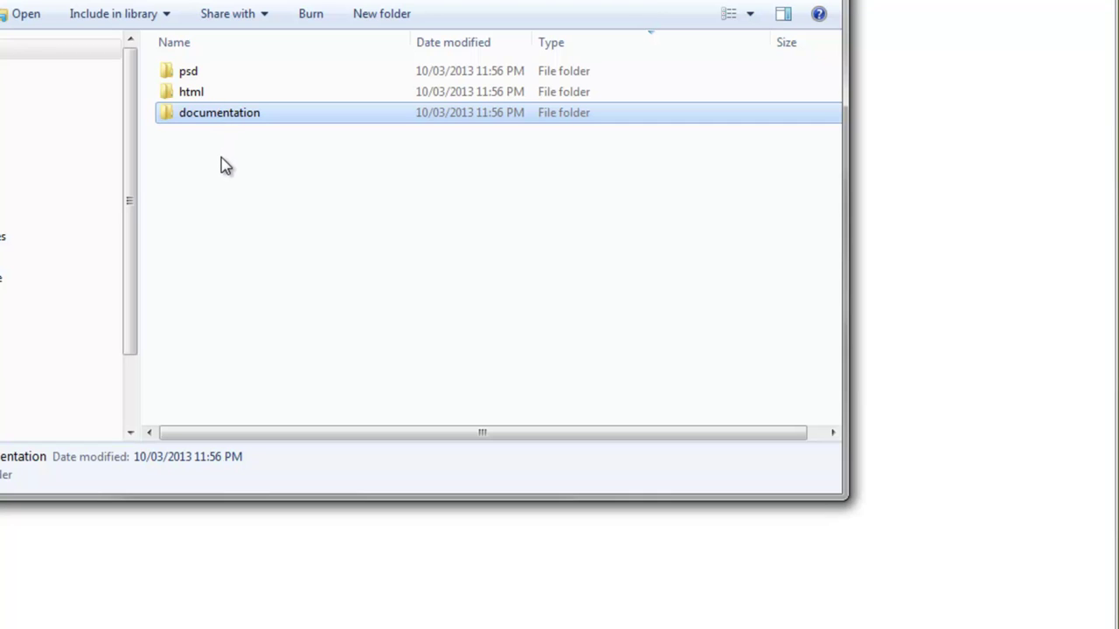
double_click(210, 94)
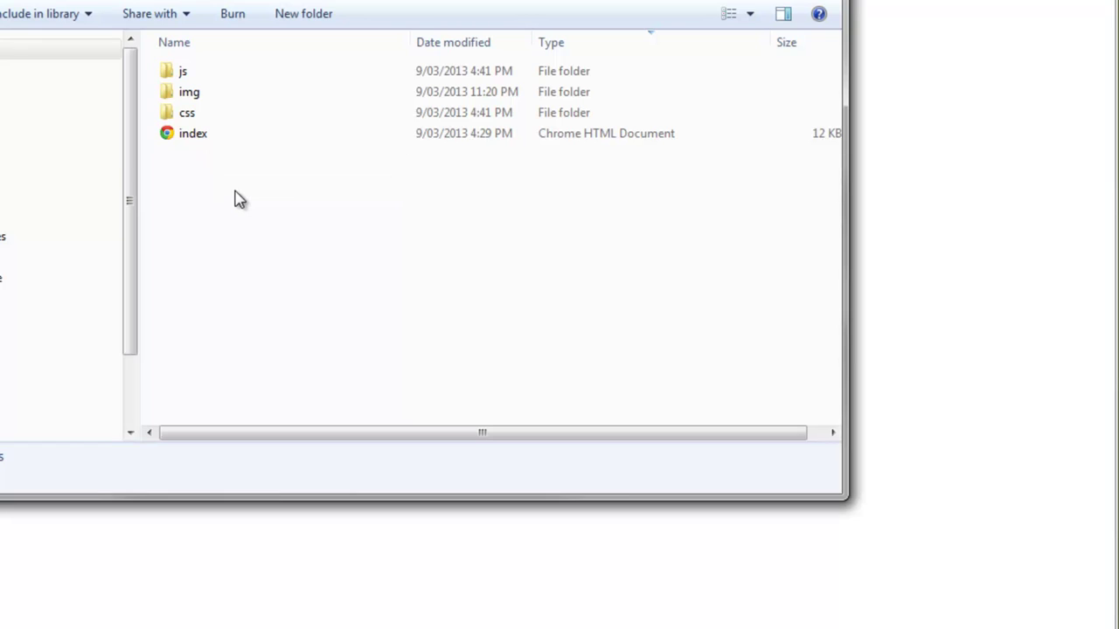
Compress the js, img and css folders and index file into one zip archive.
click(214, 145)
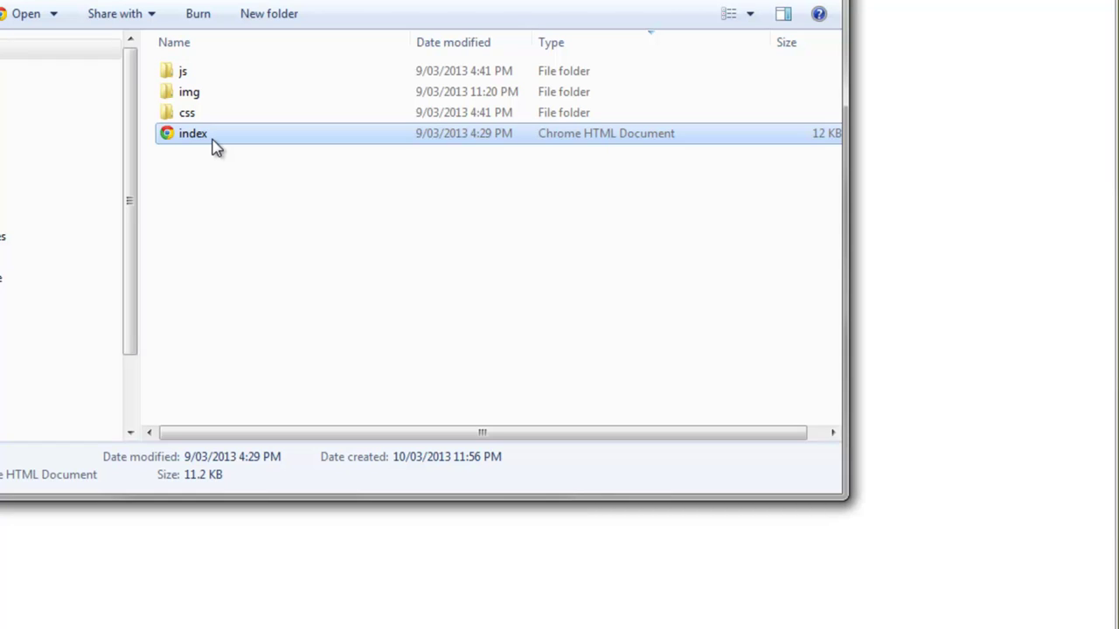
shift+click(208, 78)
right_click(219, 80)
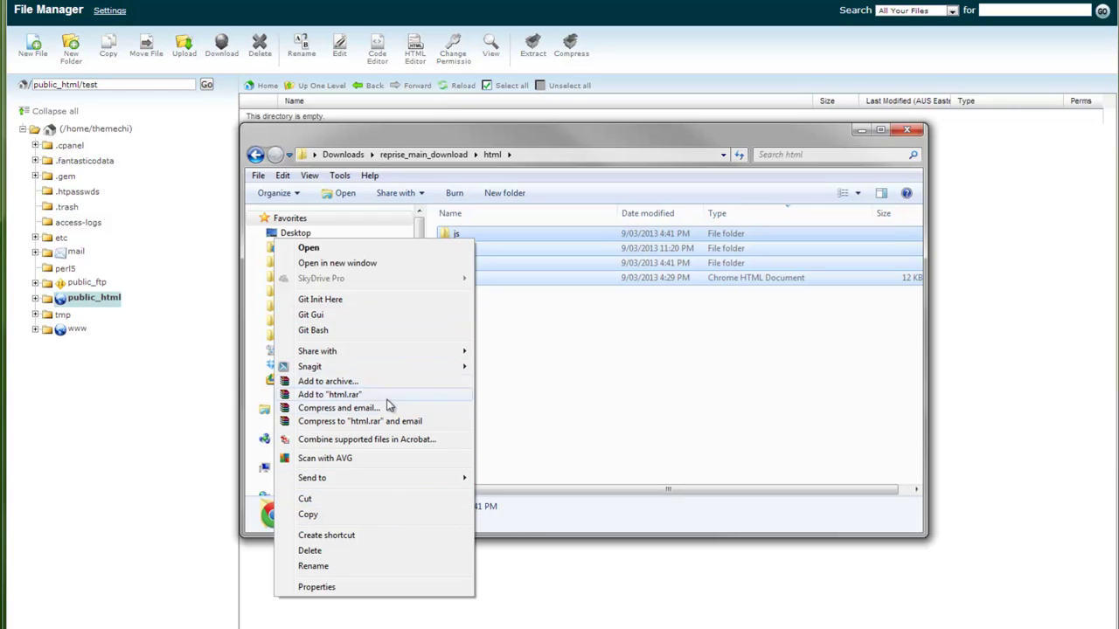
mouse_move(387, 480)
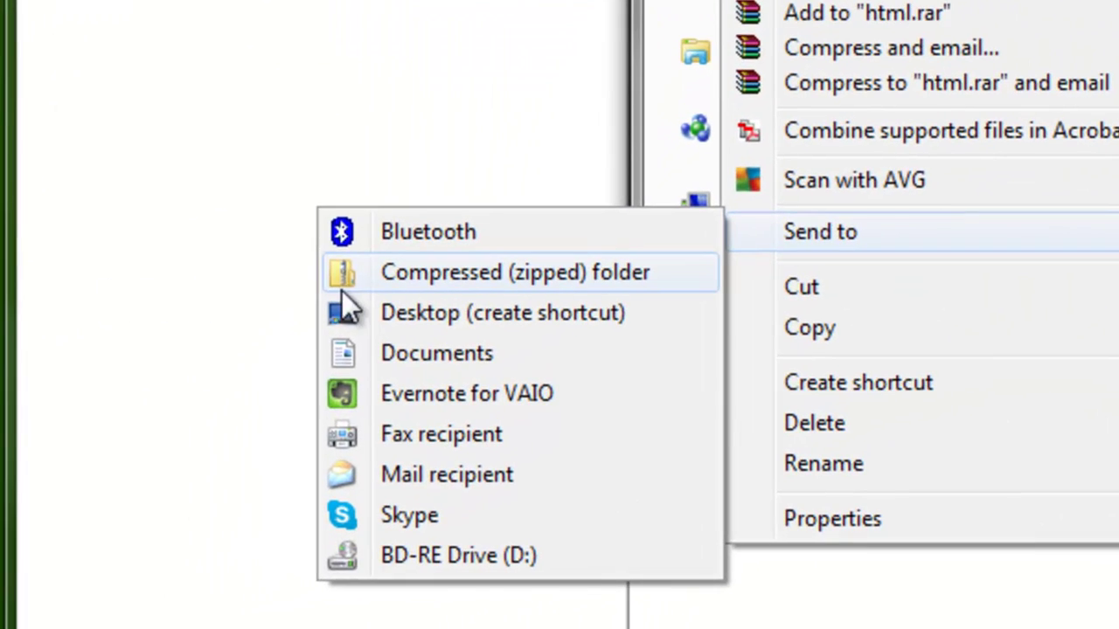
click(342, 289)
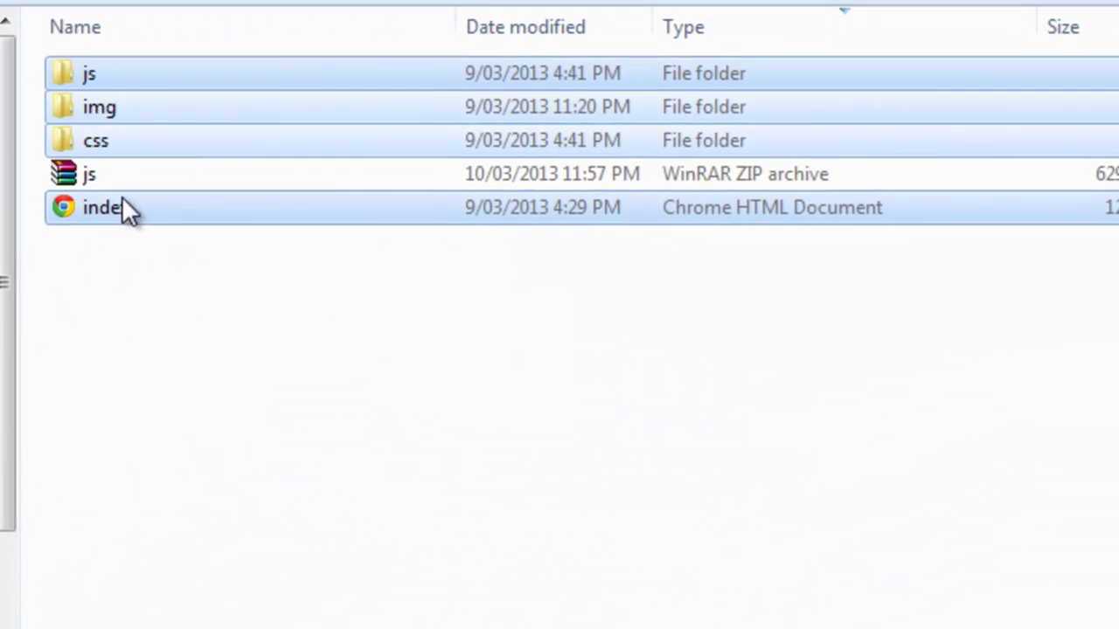
Rename the new zip archive to 'demo'.
click(108, 178)
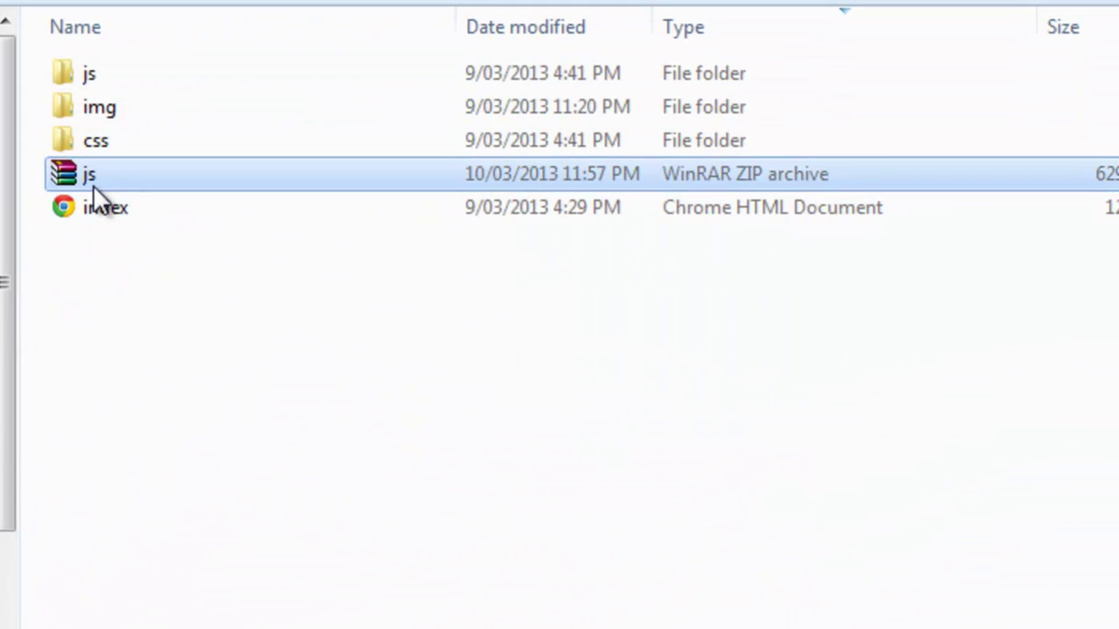
click(92, 185)
text(demo)
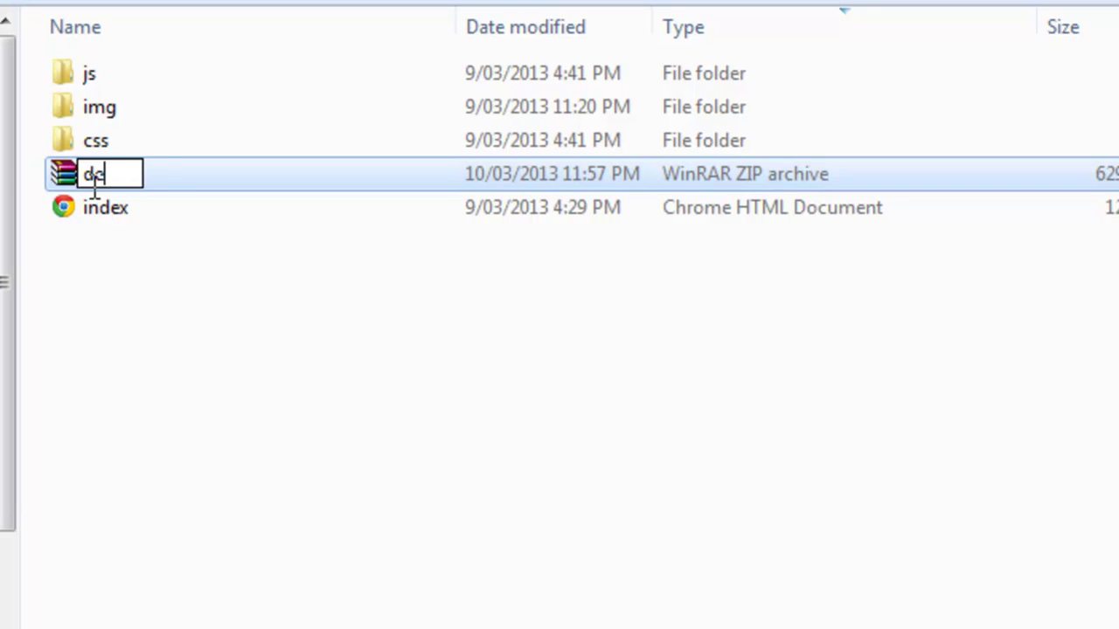
key(Return)
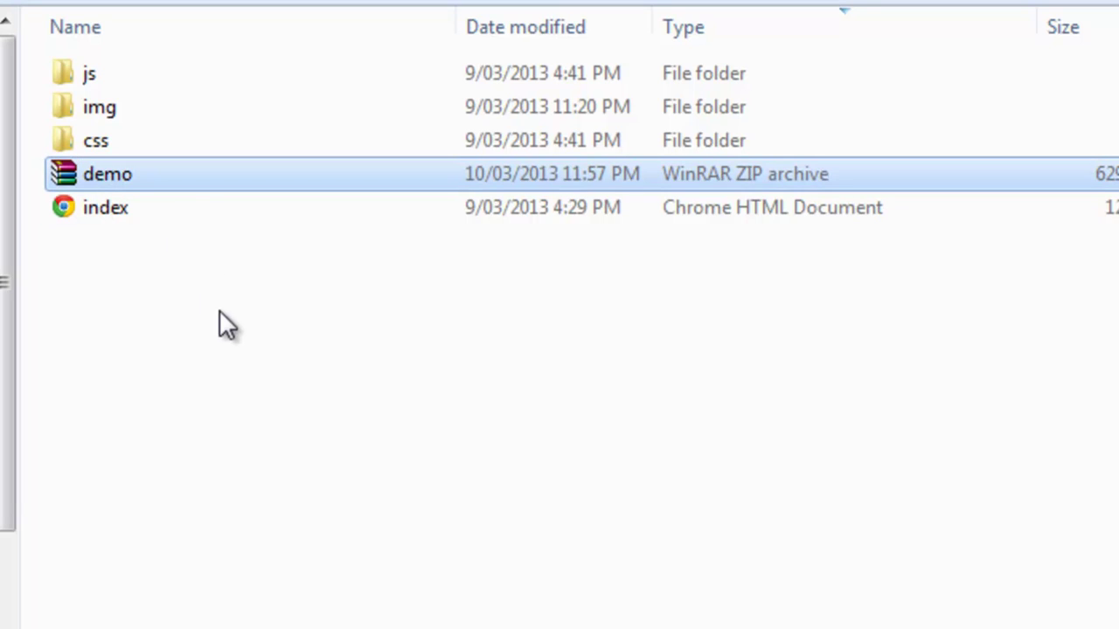
Upload demo.zip (628.12 KB) from the computer into public_html/test.
click(219, 311)
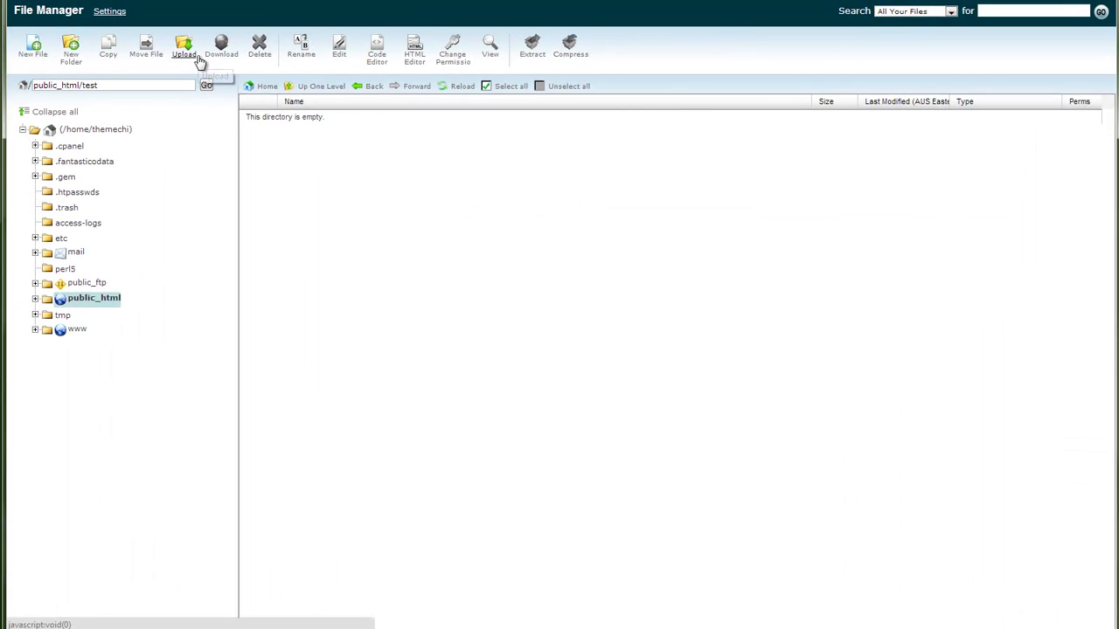
click(195, 61)
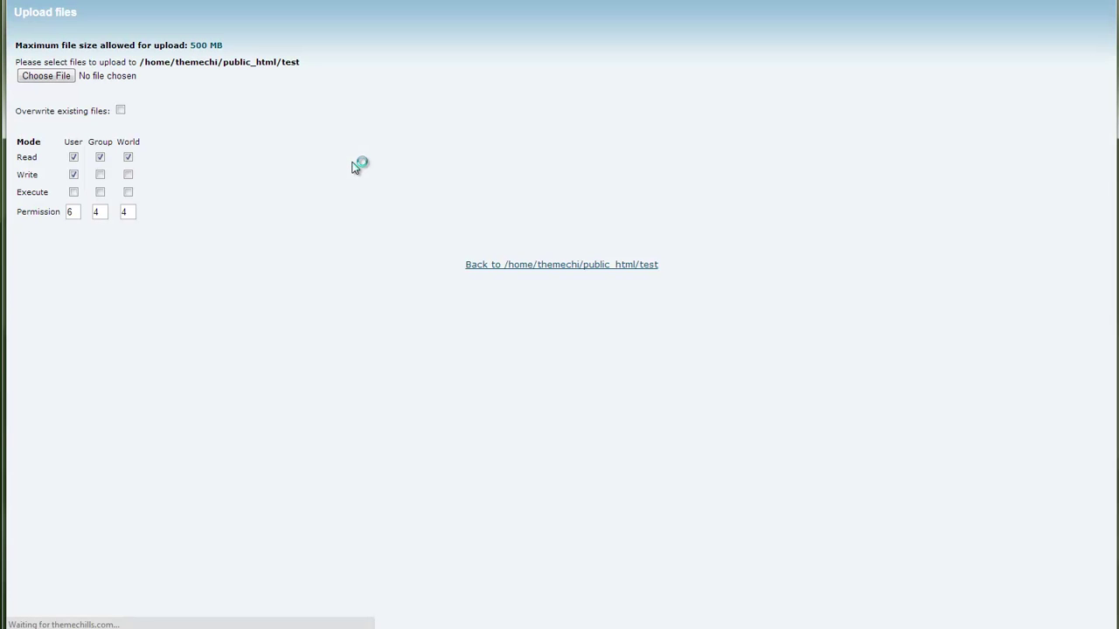
click(60, 74)
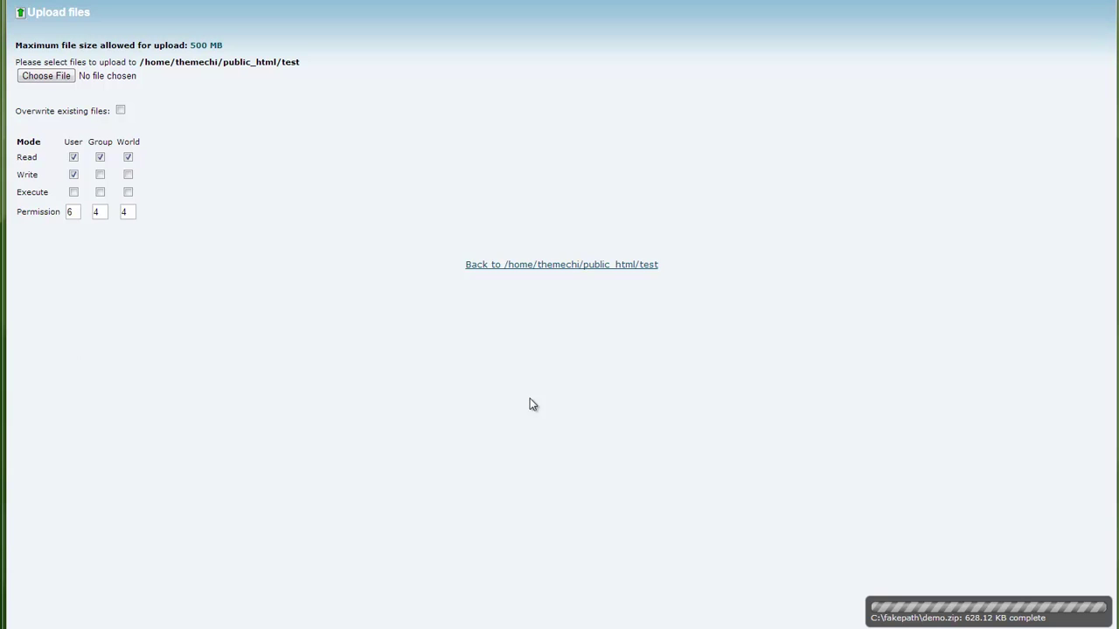
Extract demo.zip in public_html/test and reload to show css, img, js and index.html.
click(567, 268)
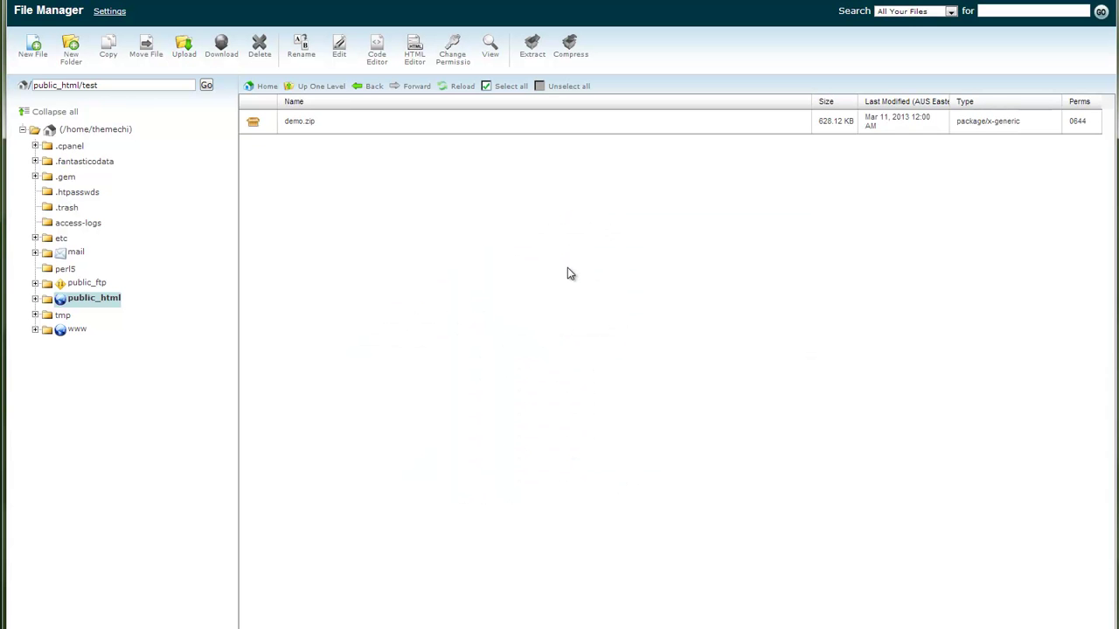
click(405, 130)
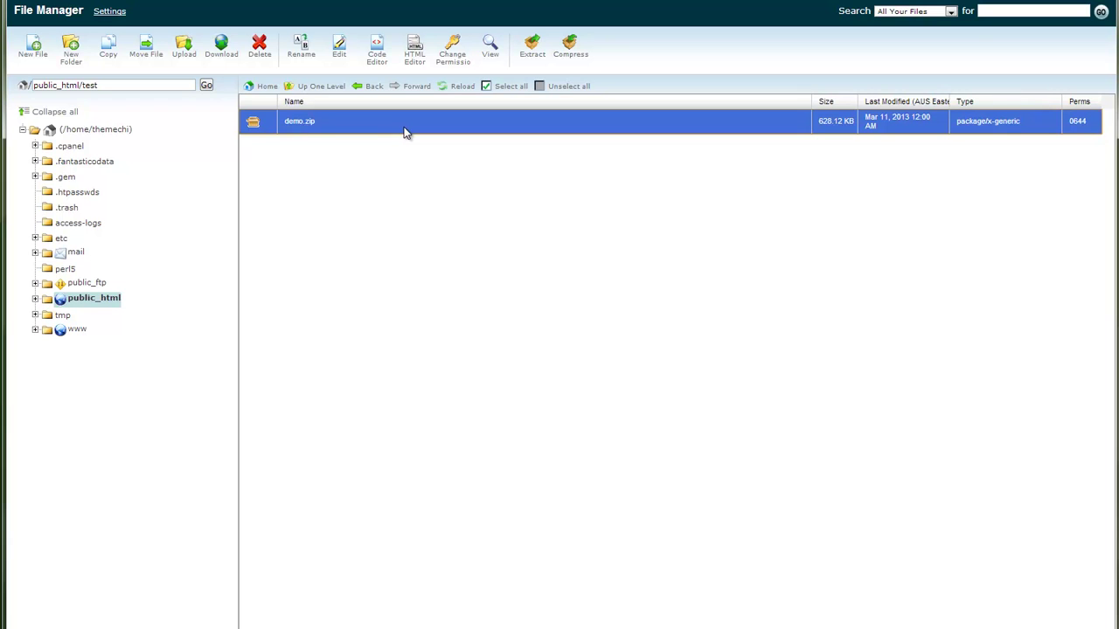
click(532, 54)
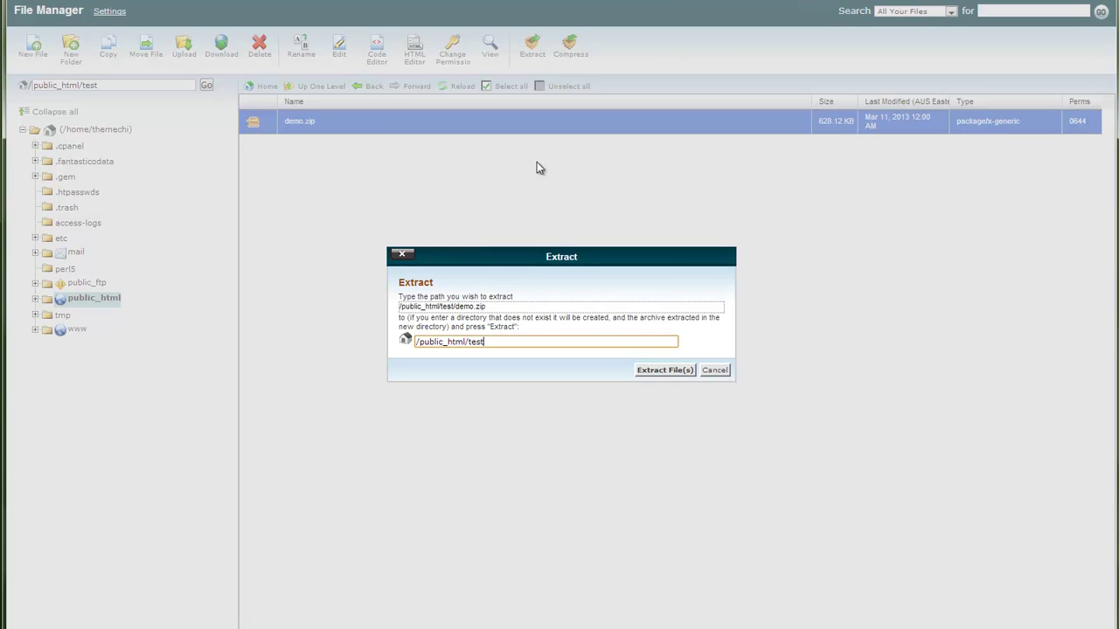
click(657, 371)
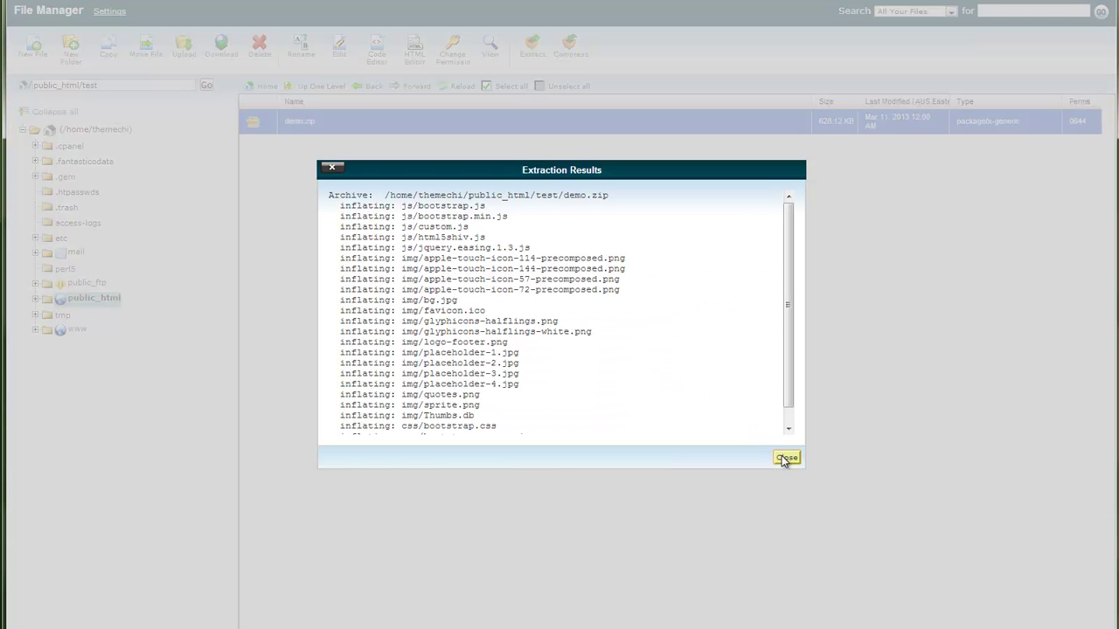
click(786, 458)
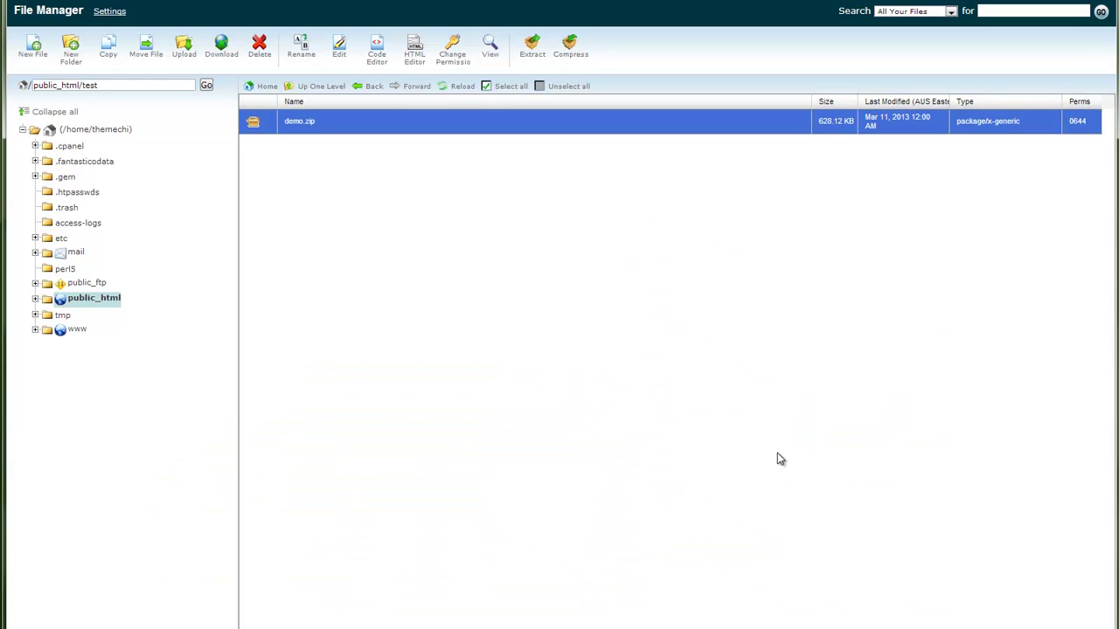
click(461, 89)
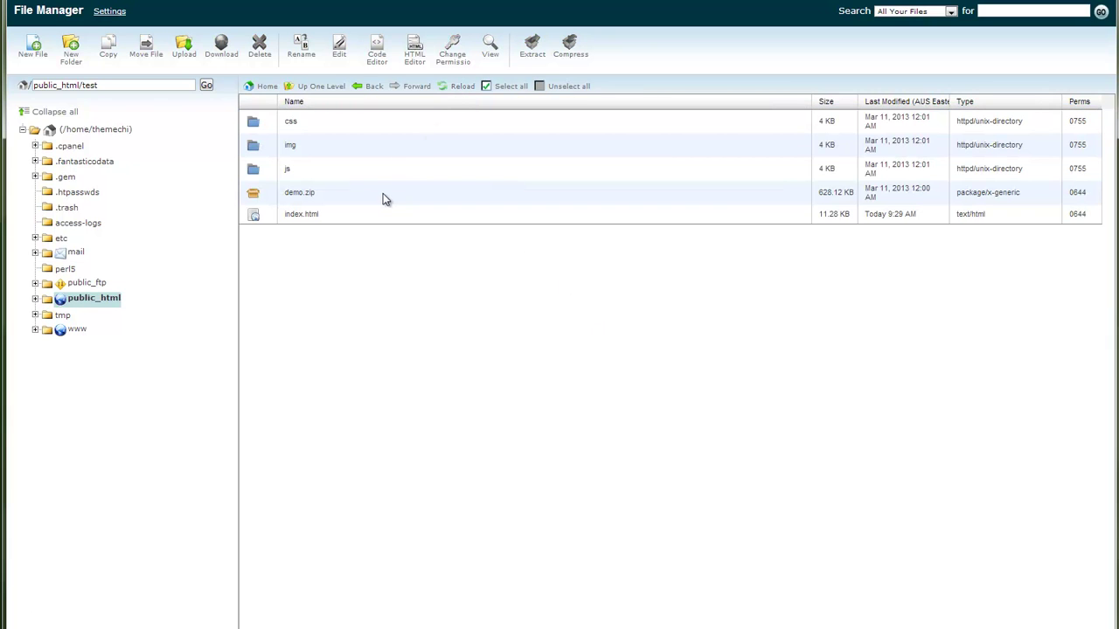
click(385, 194)
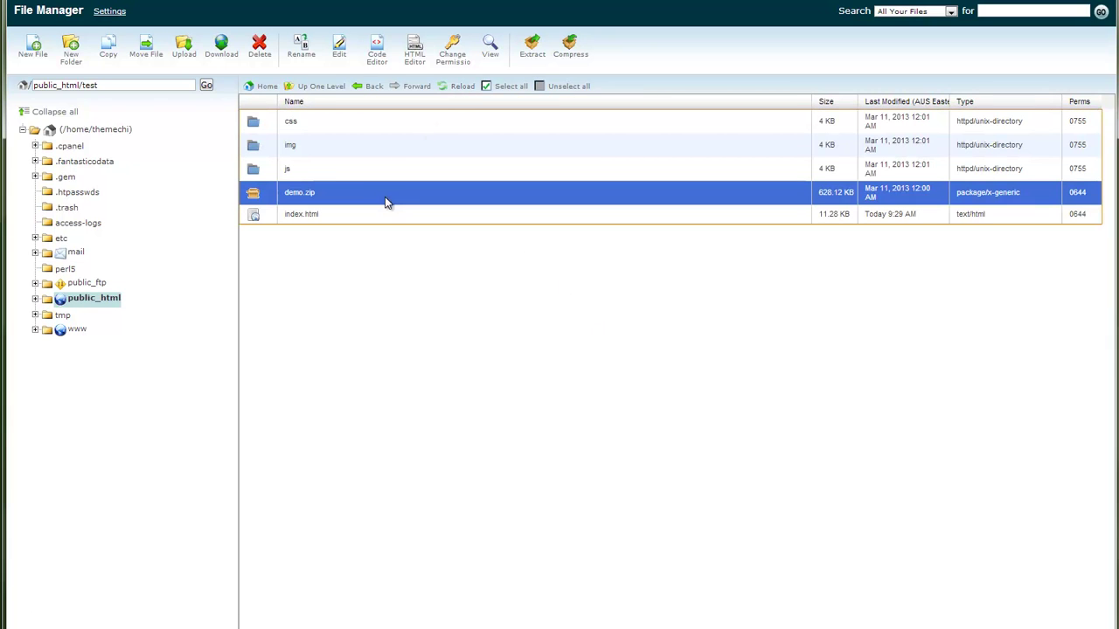
Delete demo.zip from public_html/test and confirm the deletion.
click(259, 48)
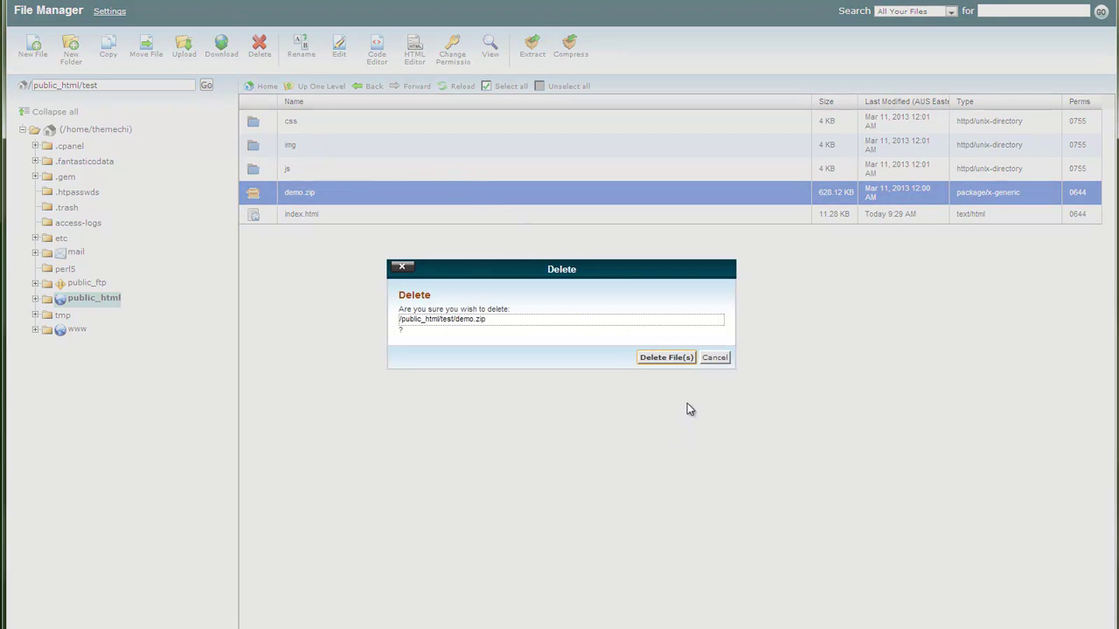
click(668, 359)
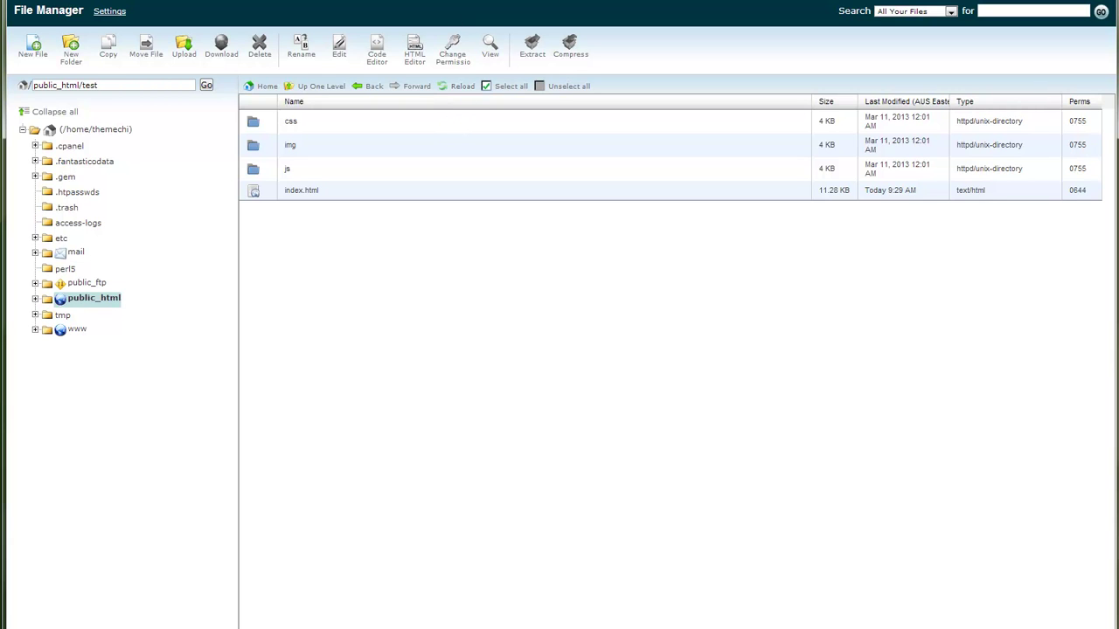
Load themechills.com/test/ in Chrome to view the live Reprise landing page.
mouse_move(429, 2)
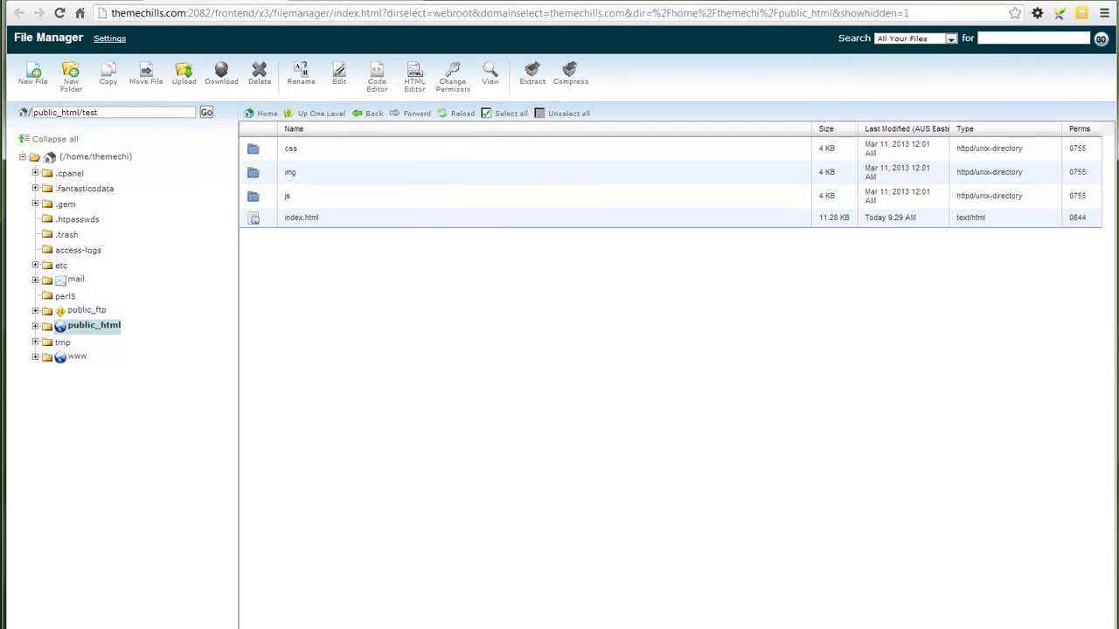
key(ctrl+Tab)
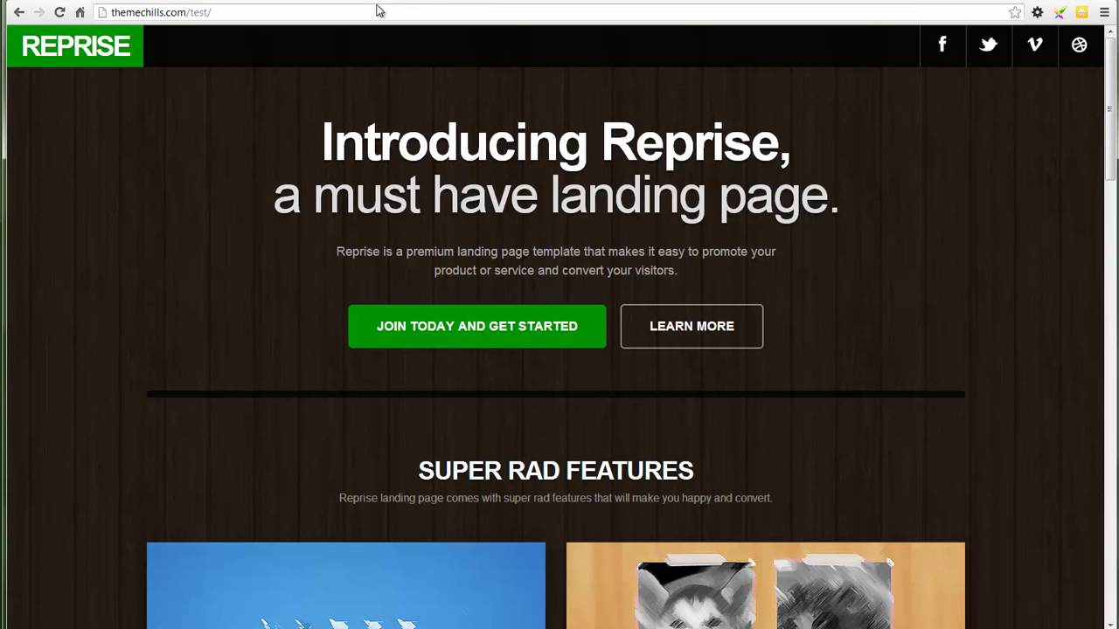
click(241, 10)
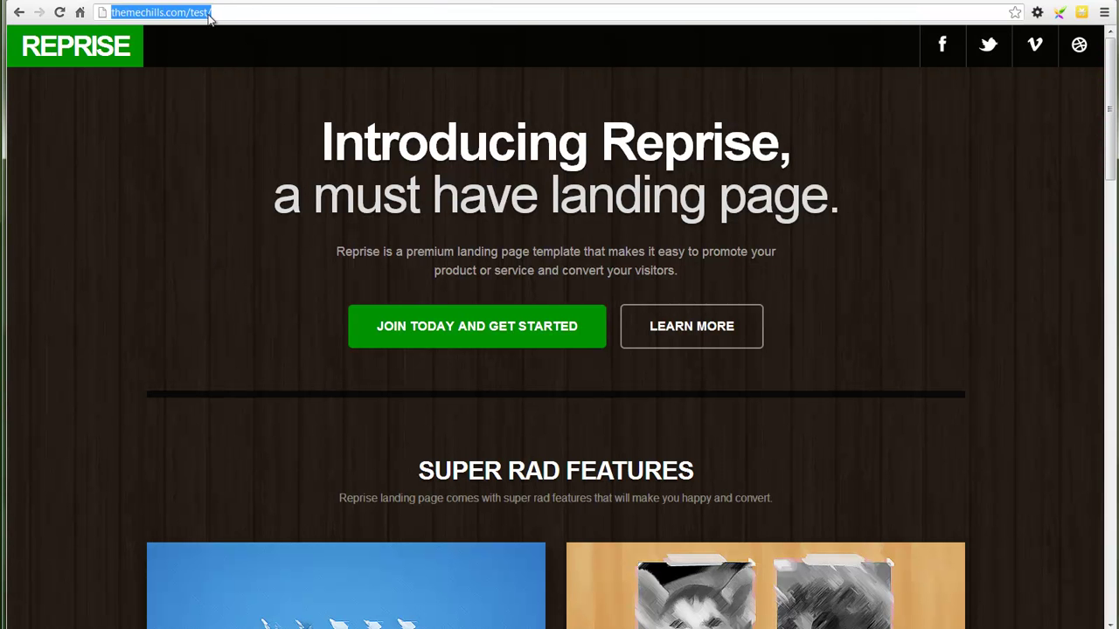
click(237, 13)
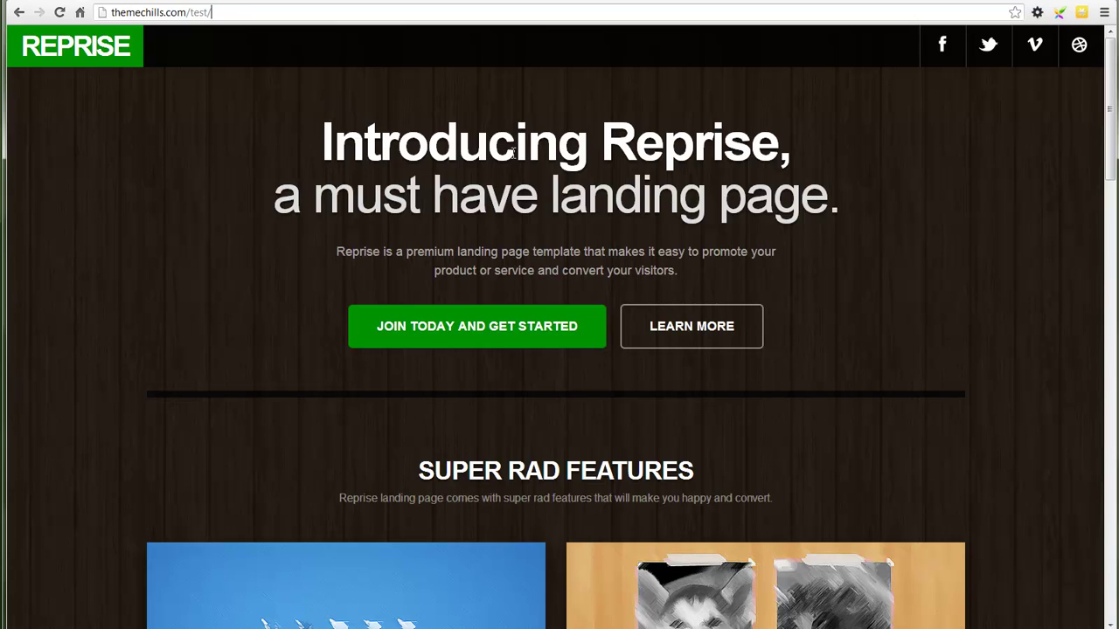
Scroll down through the page to check the map and newsletter Email Address field.
scroll(945, 278, down, 3)
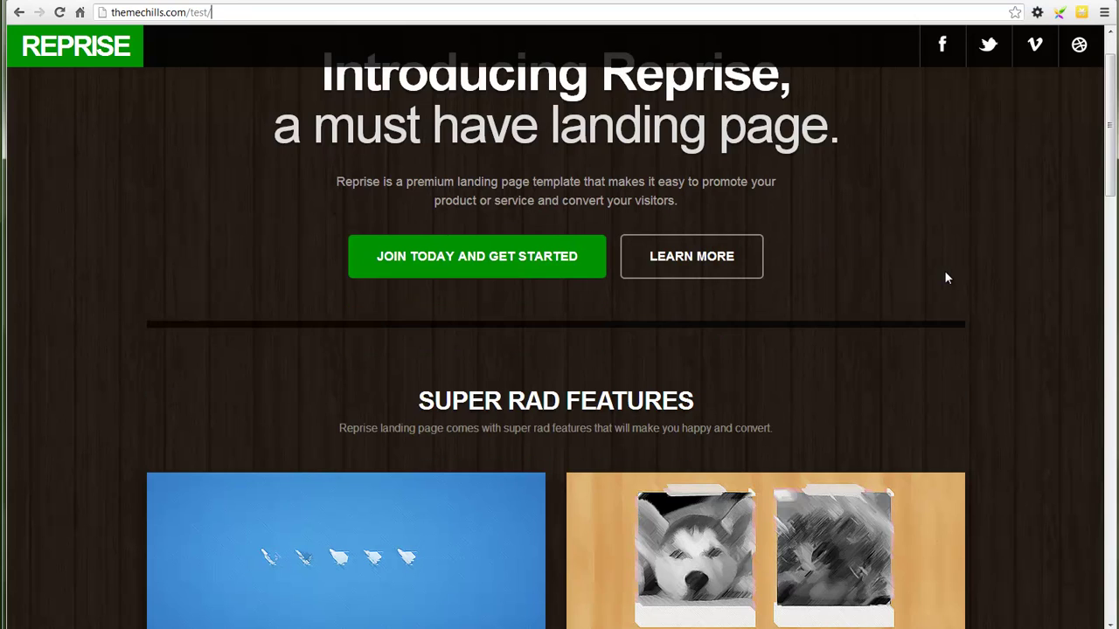
scroll(945, 278, down, 7)
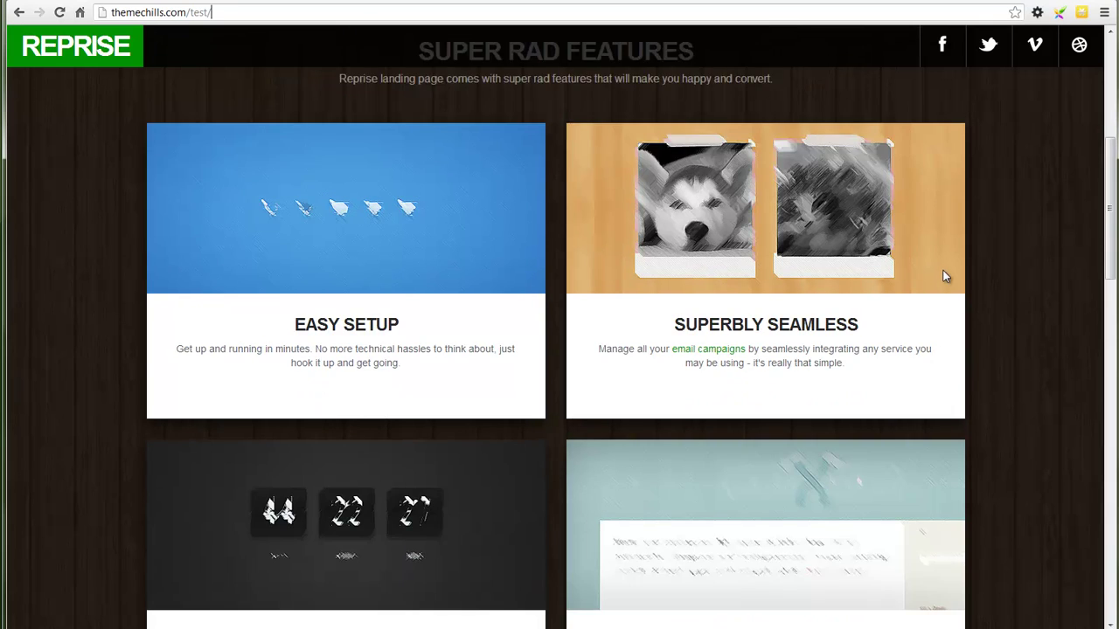
scroll(945, 278, down, 3)
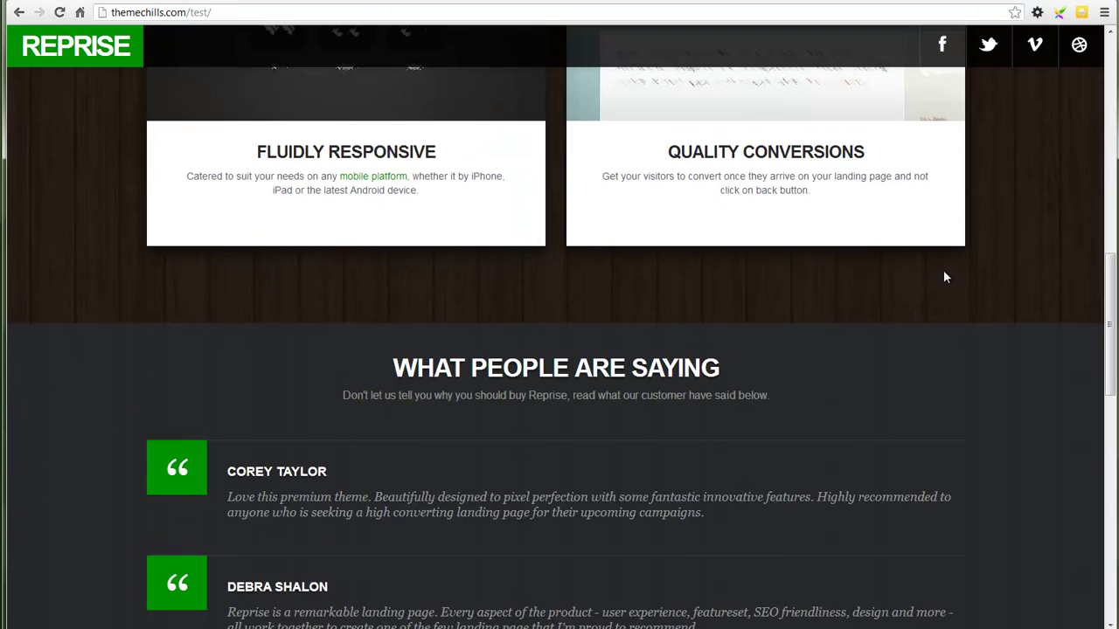
scroll(1011, 259, down, 3)
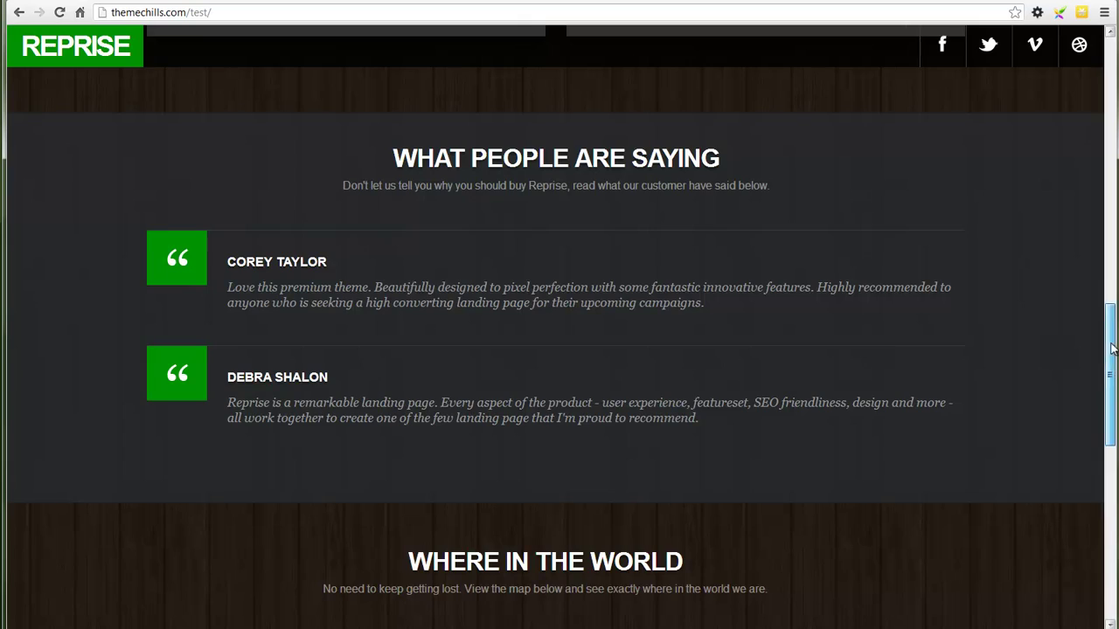
drag(1101, 347, 1002, 466)
scroll(1002, 460, up, 1)
drag(729, 420, 684, 384)
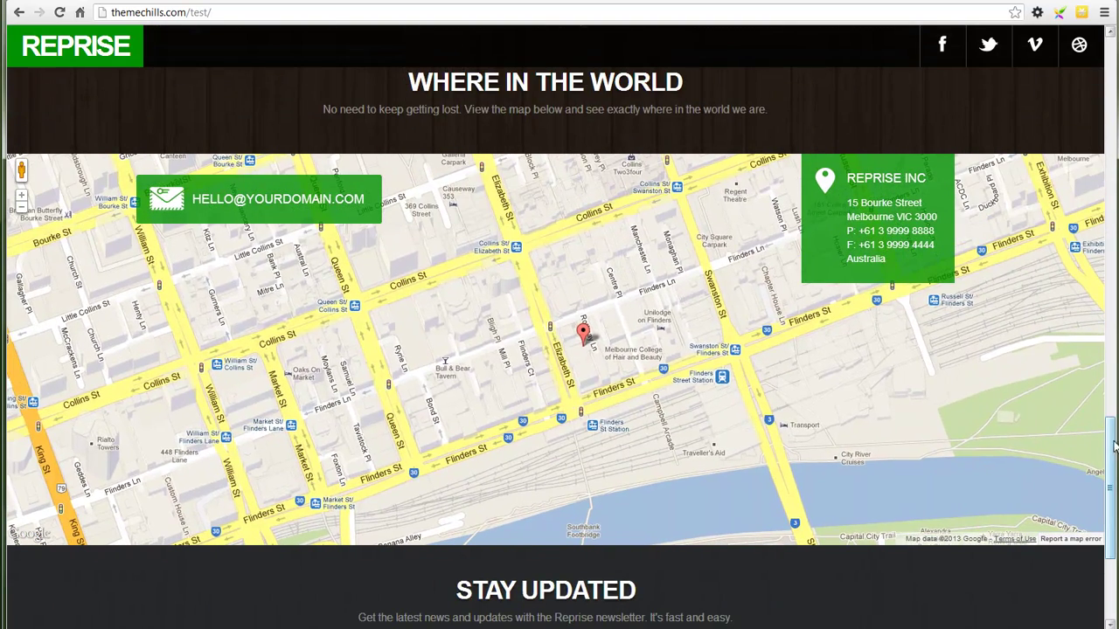
scroll(1112, 445, down, 3)
click(749, 437)
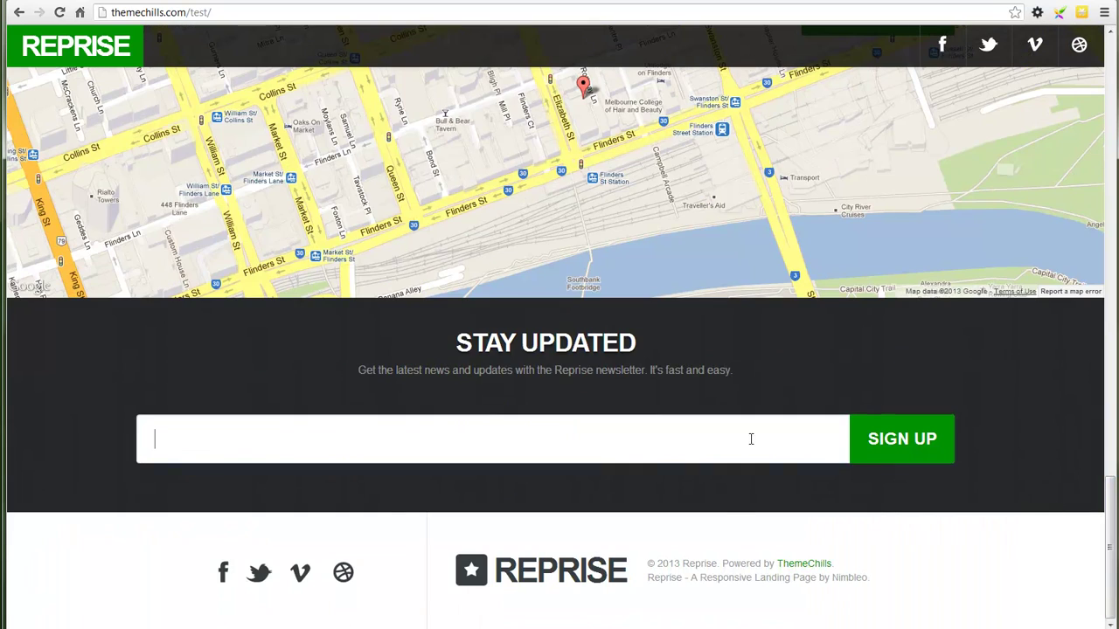
click(1114, 503)
drag(1112, 566, 854, 147)
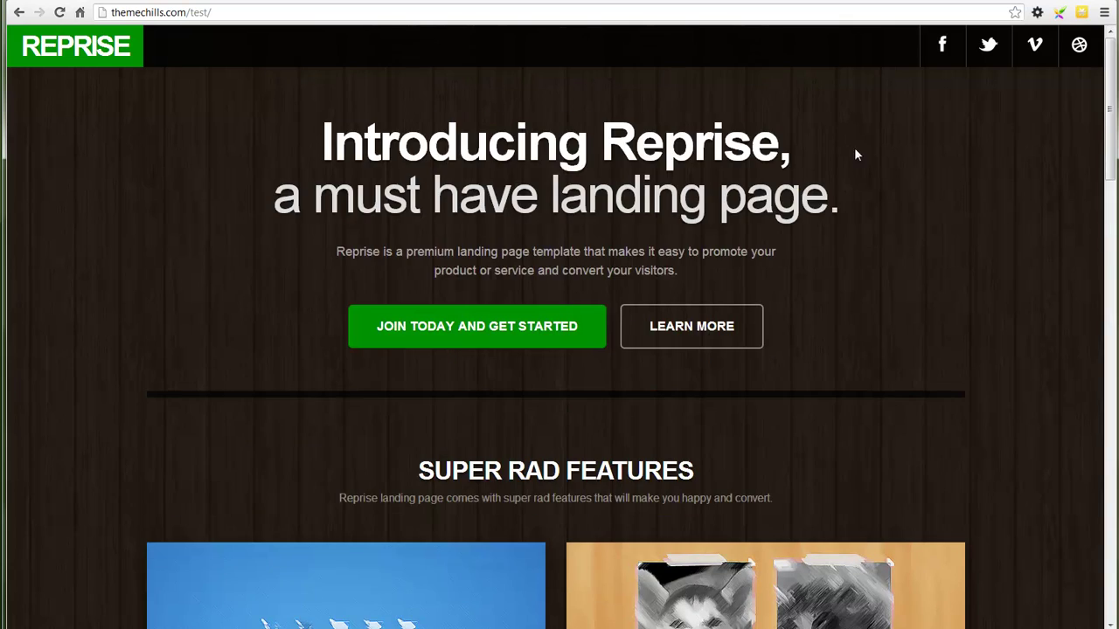
click(553, 323)
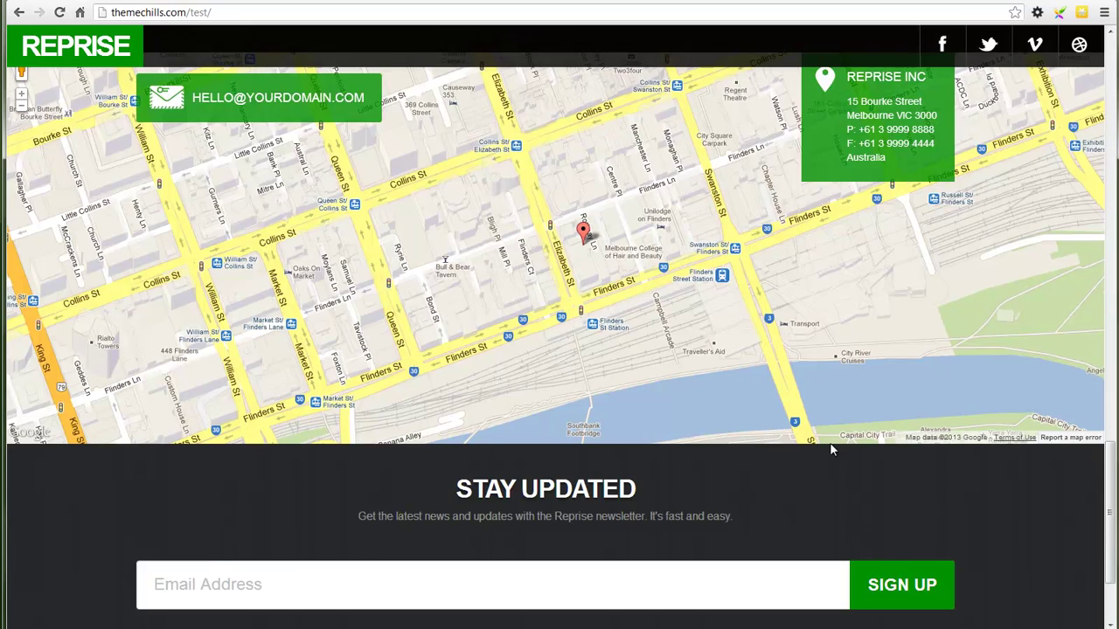
scroll(1089, 472, up, 10)
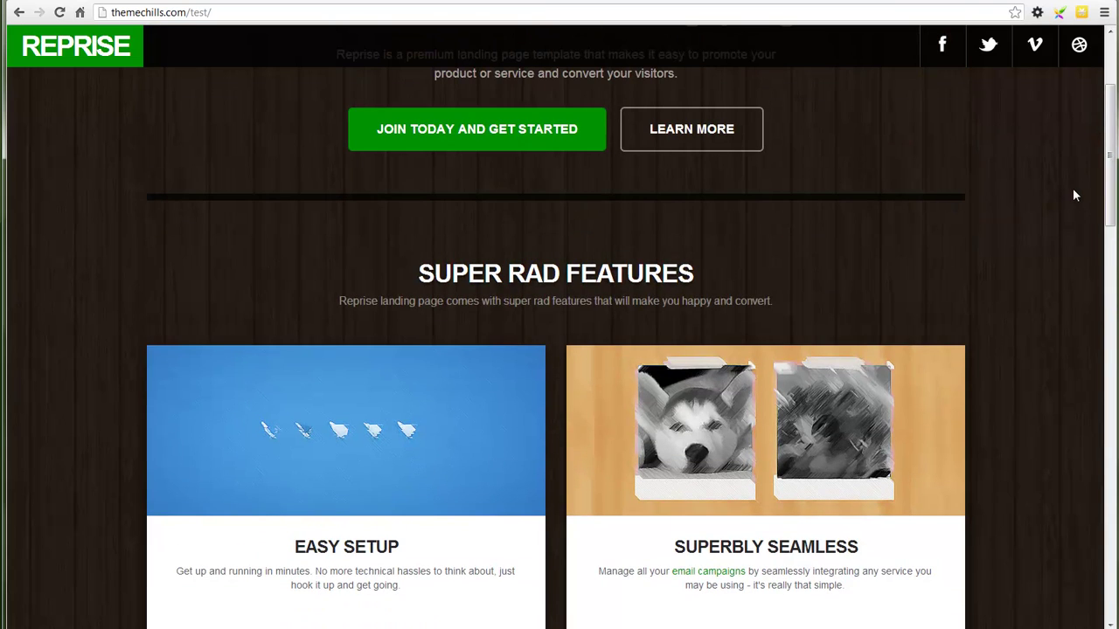
drag(1110, 154, 1112, 105)
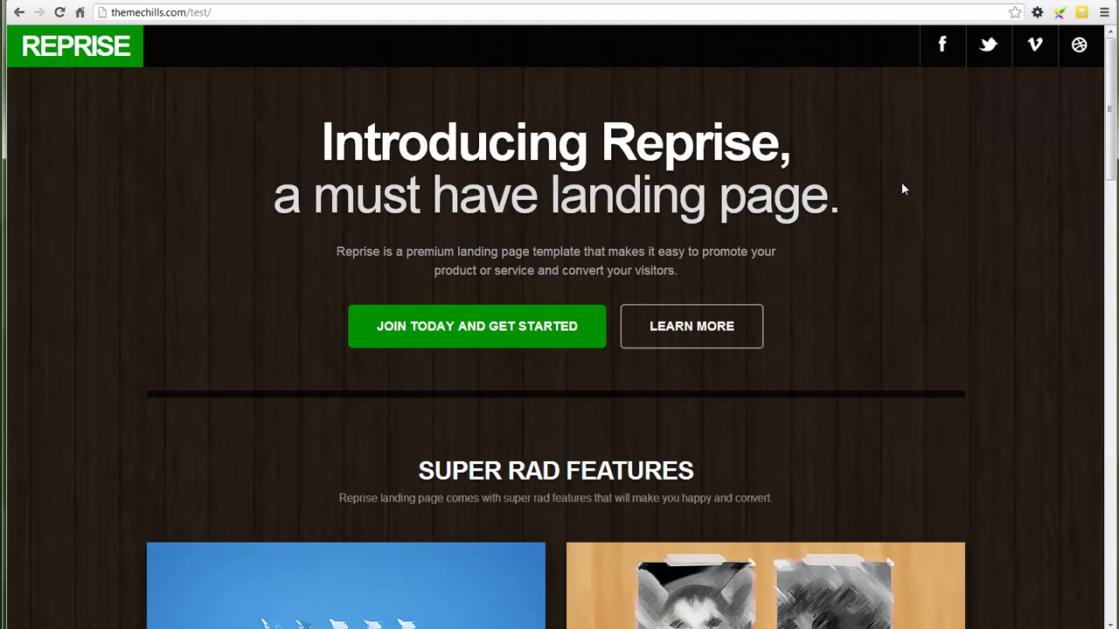
click(739, 315)
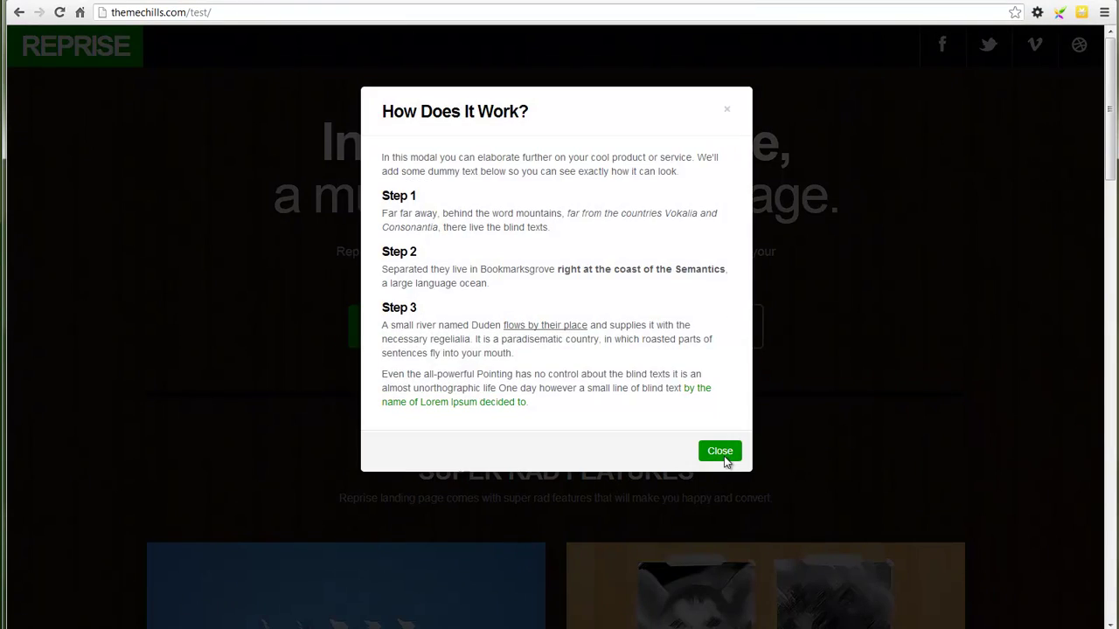
click(922, 313)
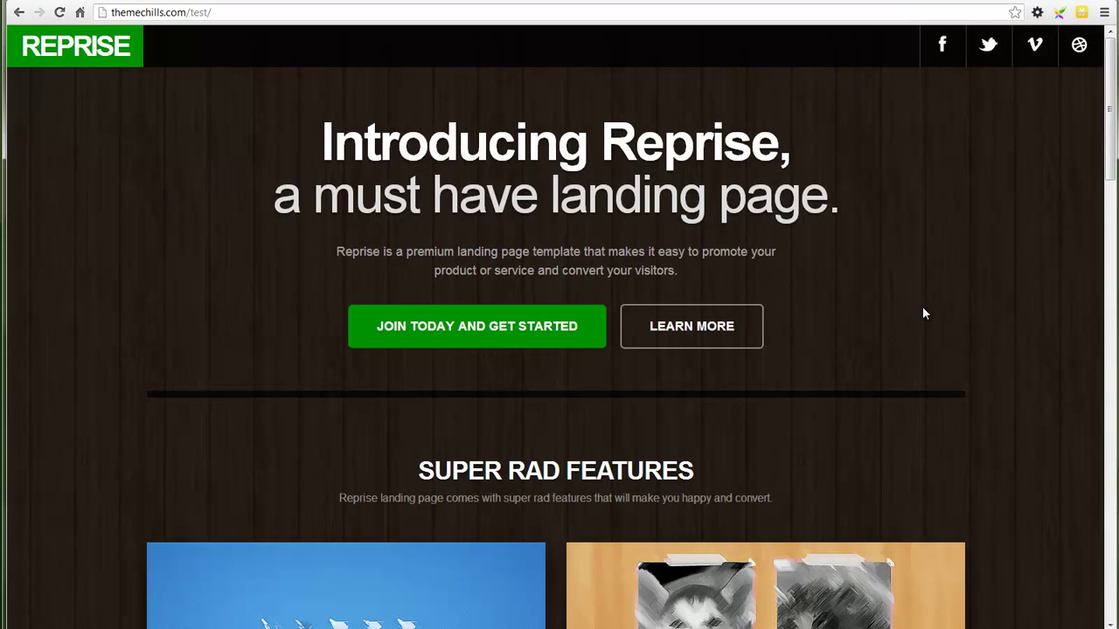